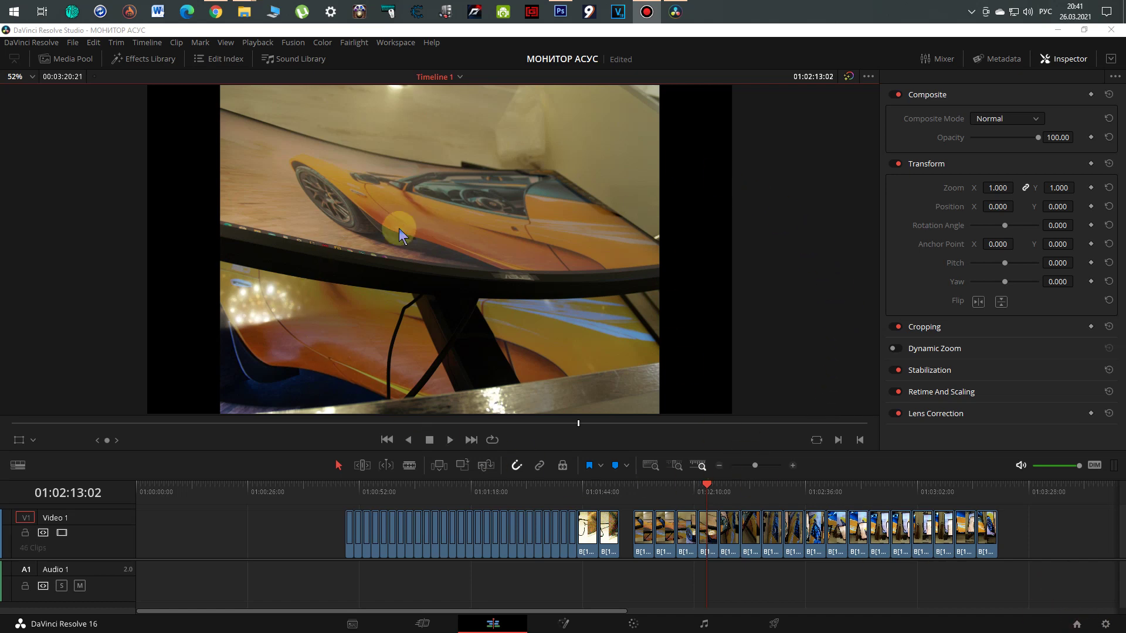
- Marquee-select every photo clip on the Video 1 track
click(334, 535)
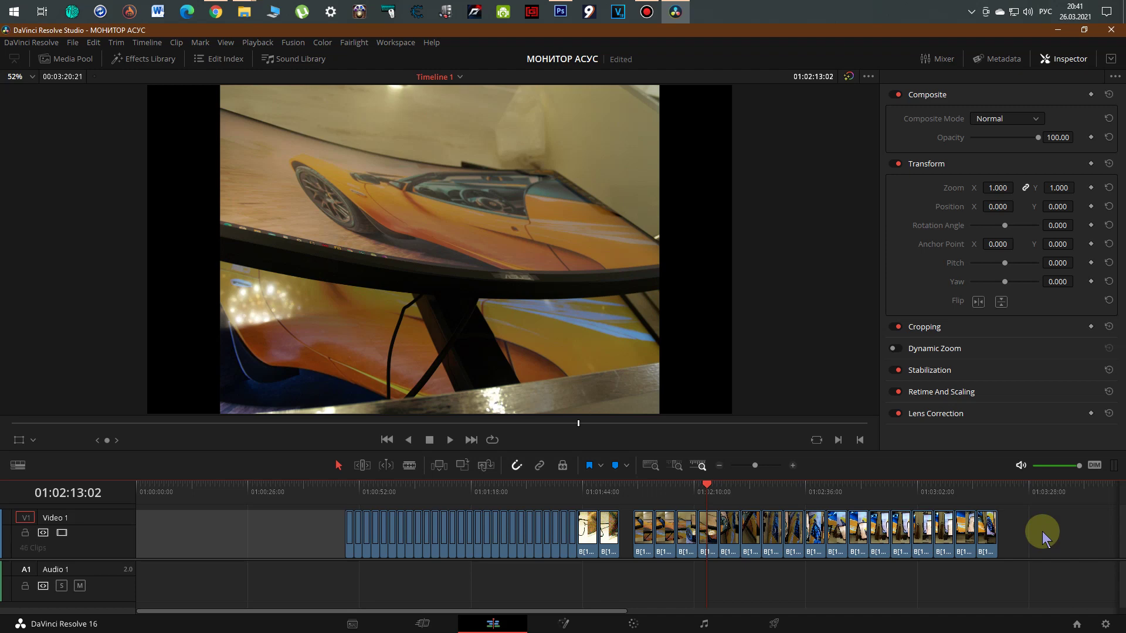
drag(1042, 532, 493, 554)
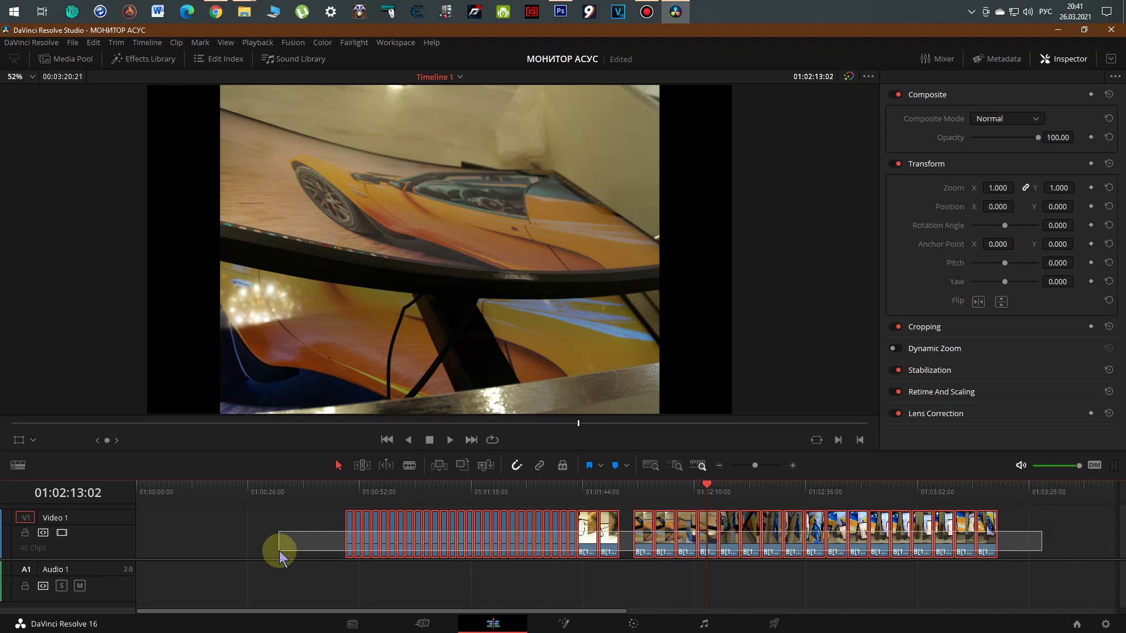
drag(493, 554, 279, 551)
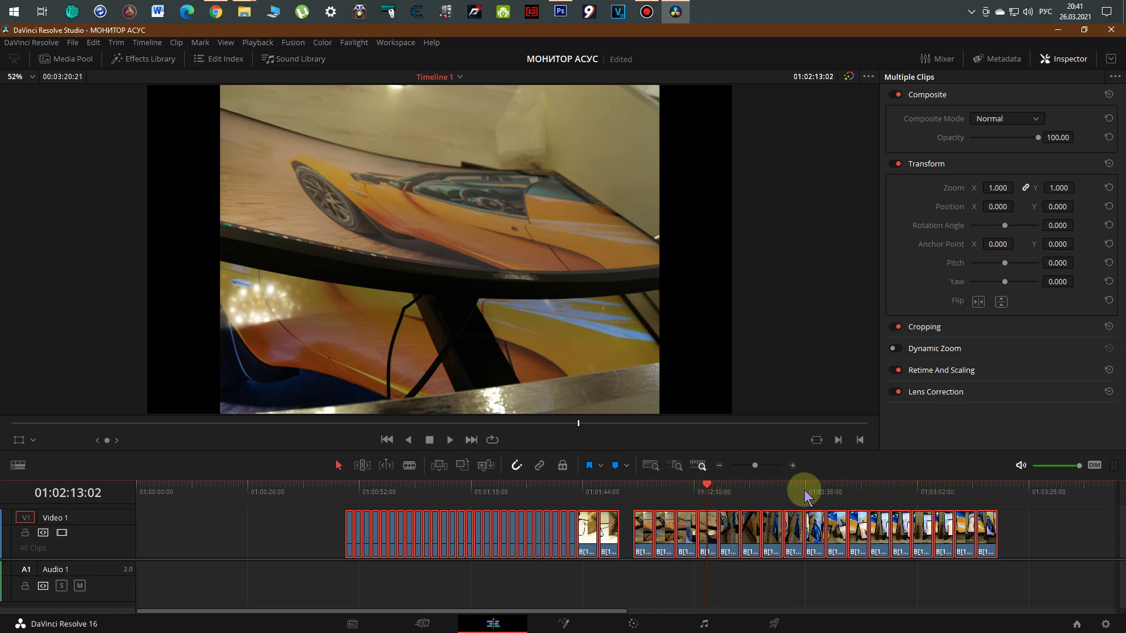
- Scroll along the timeline to check the selection, then switch to the File Explorer photo folder
scroll(804, 490, right, 5)
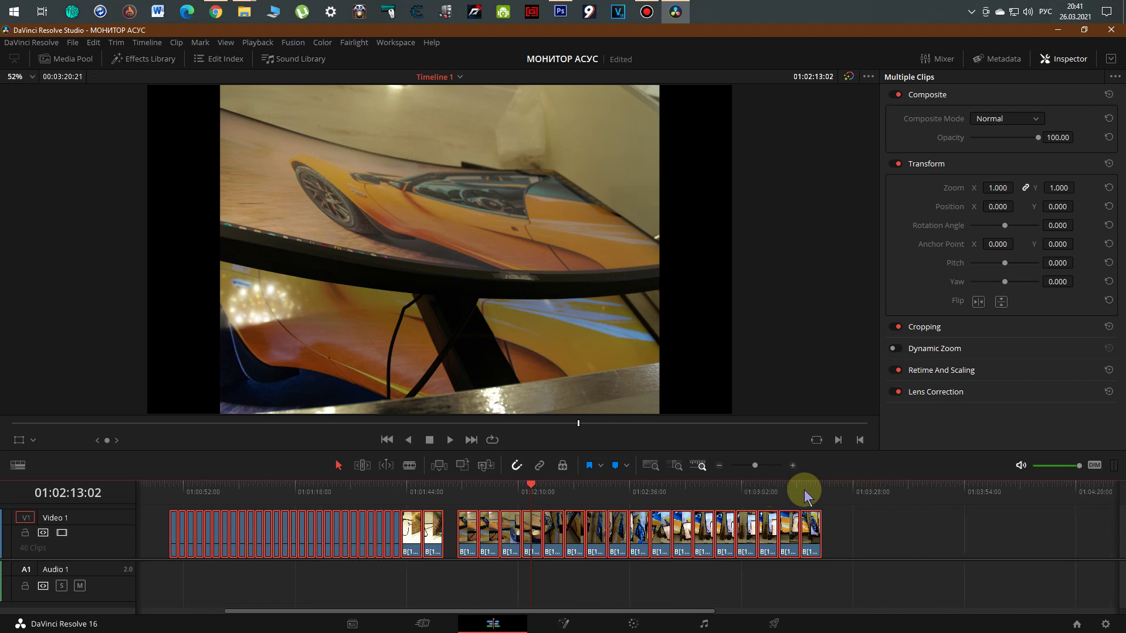
scroll(804, 490, right, 2)
scroll(804, 490, right, 2)
scroll(804, 490, right, 2)
scroll(804, 490, right, 2)
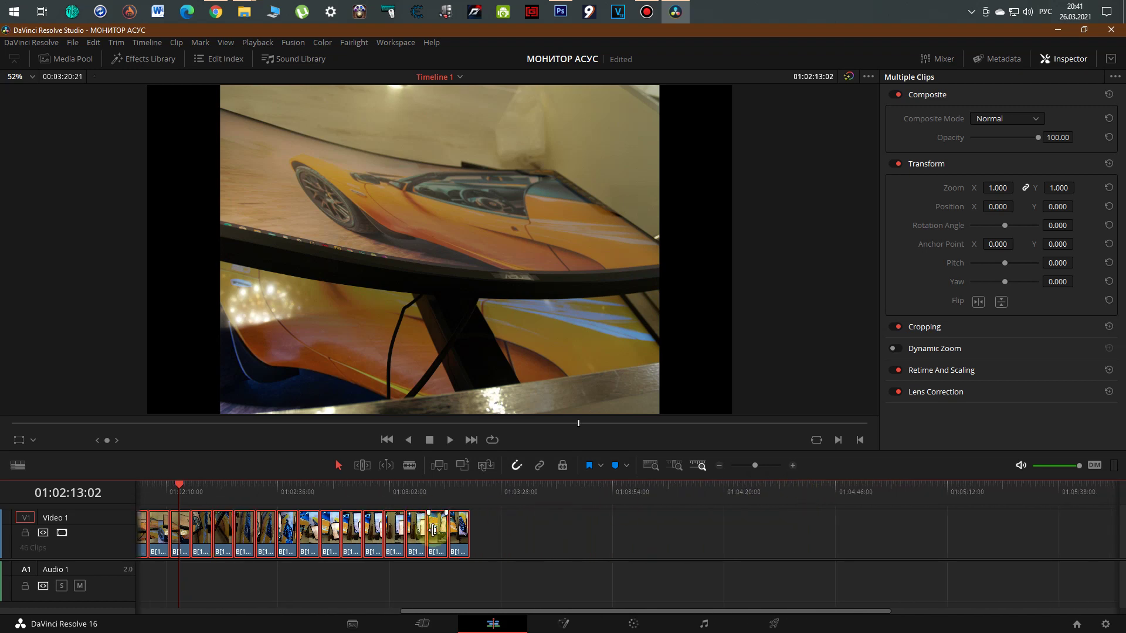
scroll(434, 530, up, 1)
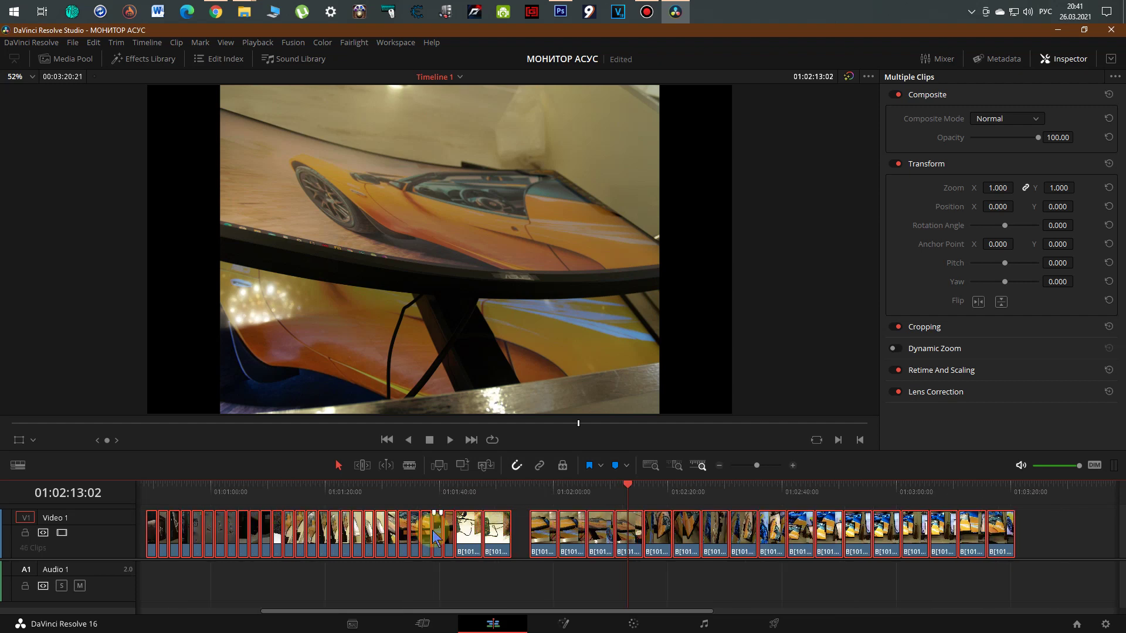
scroll(684, 502, right, 2)
scroll(684, 502, right, 2)
scroll(686, 504, right, 2)
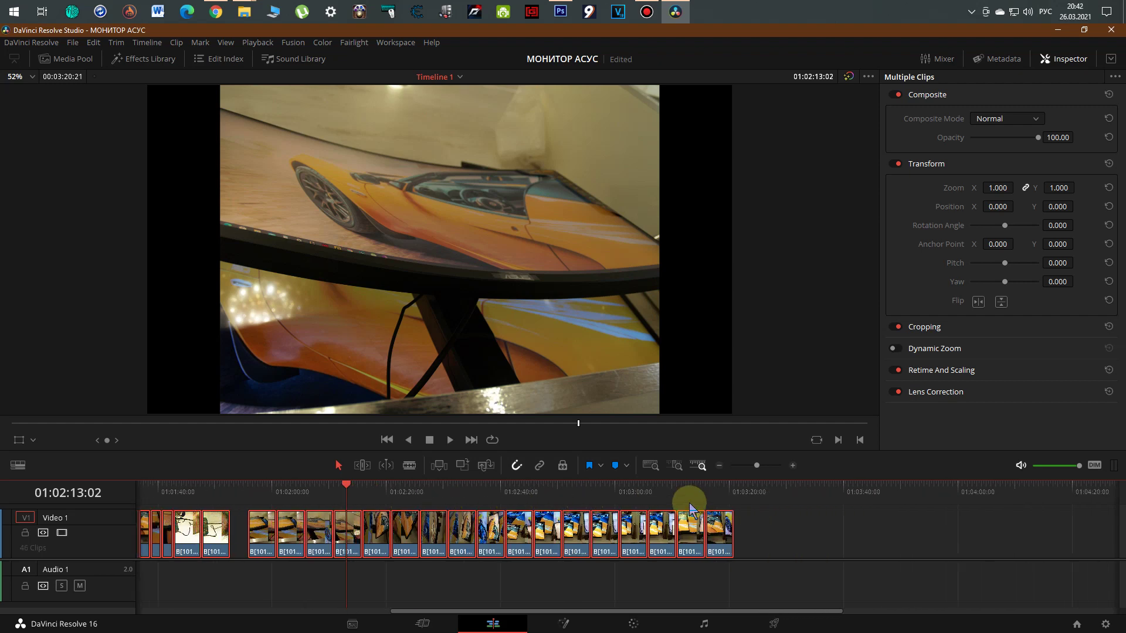
scroll(690, 505, right, 1)
scroll(690, 505, right, 1)
scroll(689, 504, right, 2)
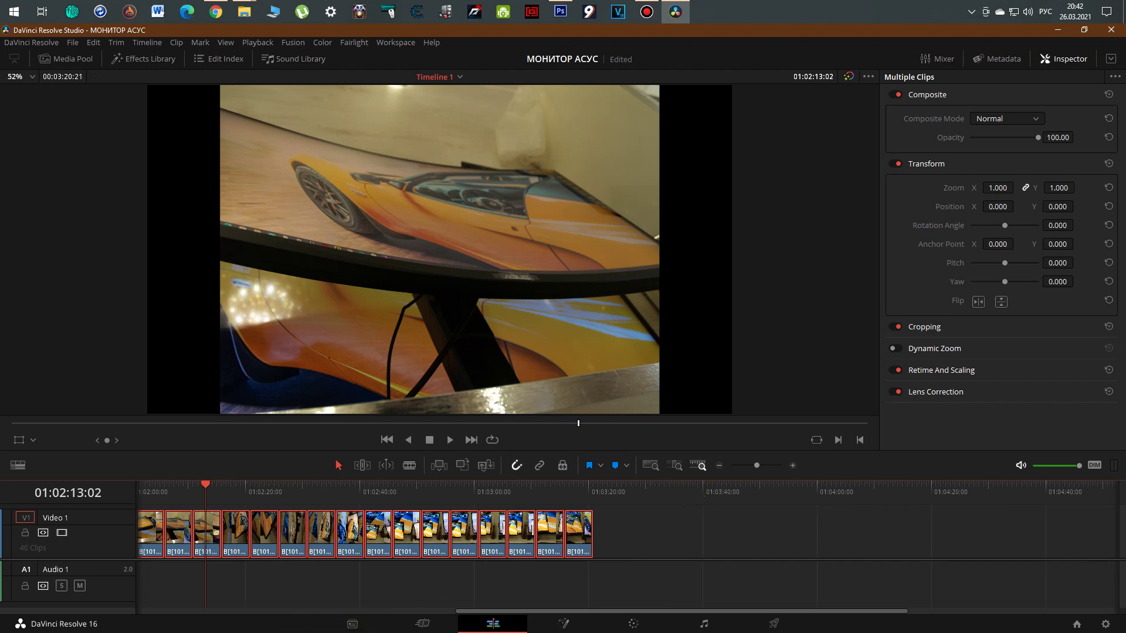
key(alt+Tab)
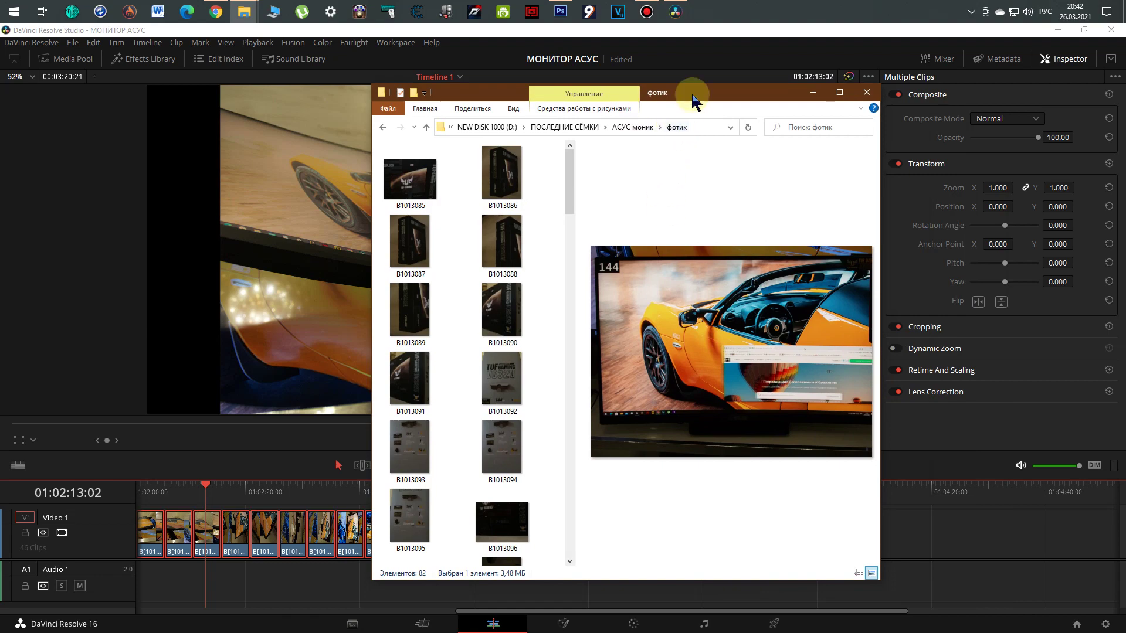
- Select photos B1013150 through B1013166 in the фотик folder, then return to Resolve
double_click(693, 95)
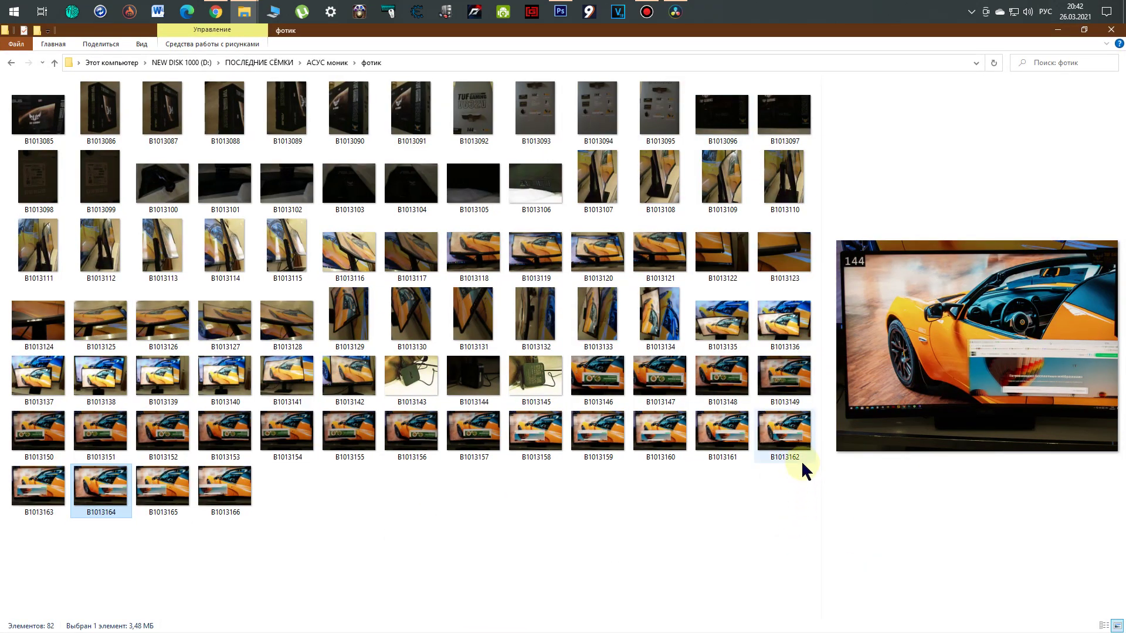
mouse_move(798, 505)
mouse_down()
mouse_move(136, 437)
mouse_move(20, 437)
mouse_up()
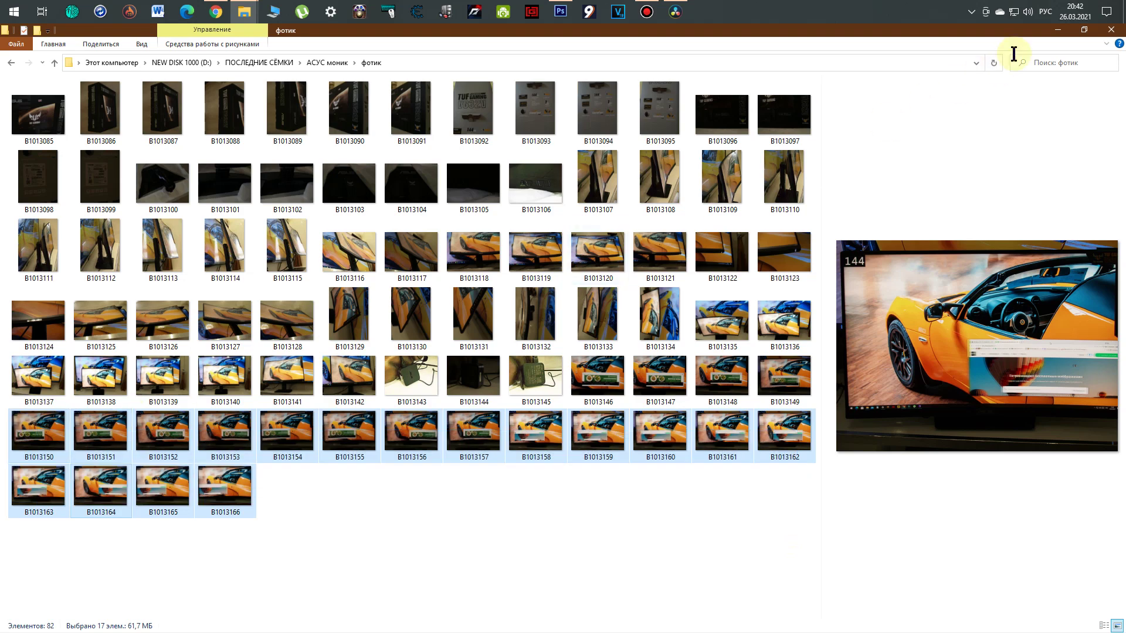
double_click(1012, 30)
key(super+Down)
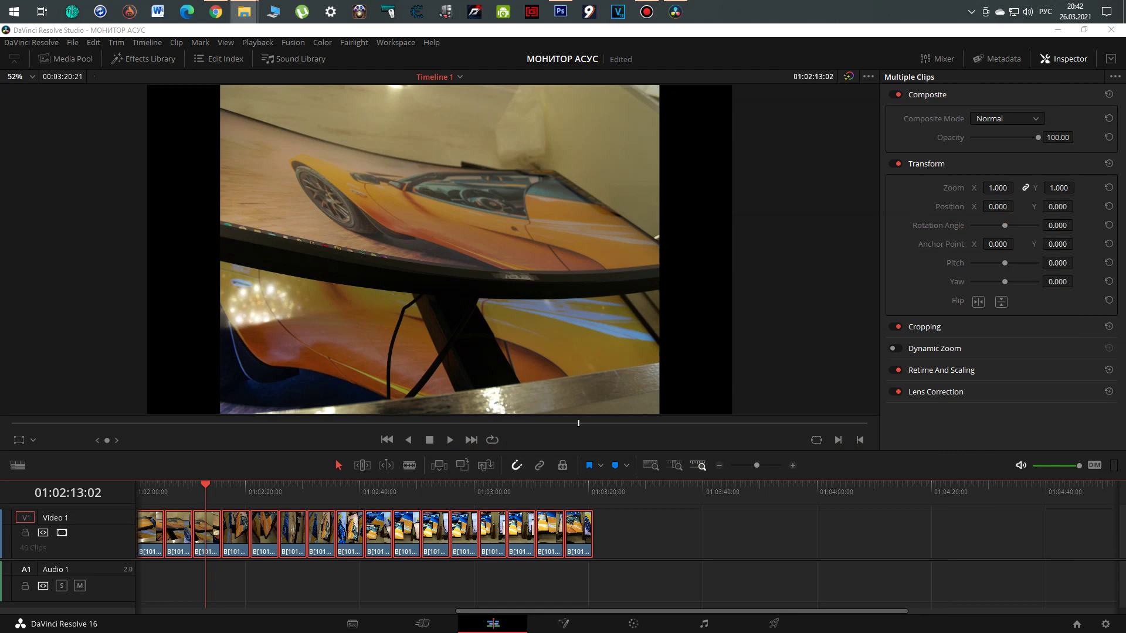
- Drop the selected photos onto Video 1 past the existing clips as one image-sequence clip
drag(538, 626, 730, 551)
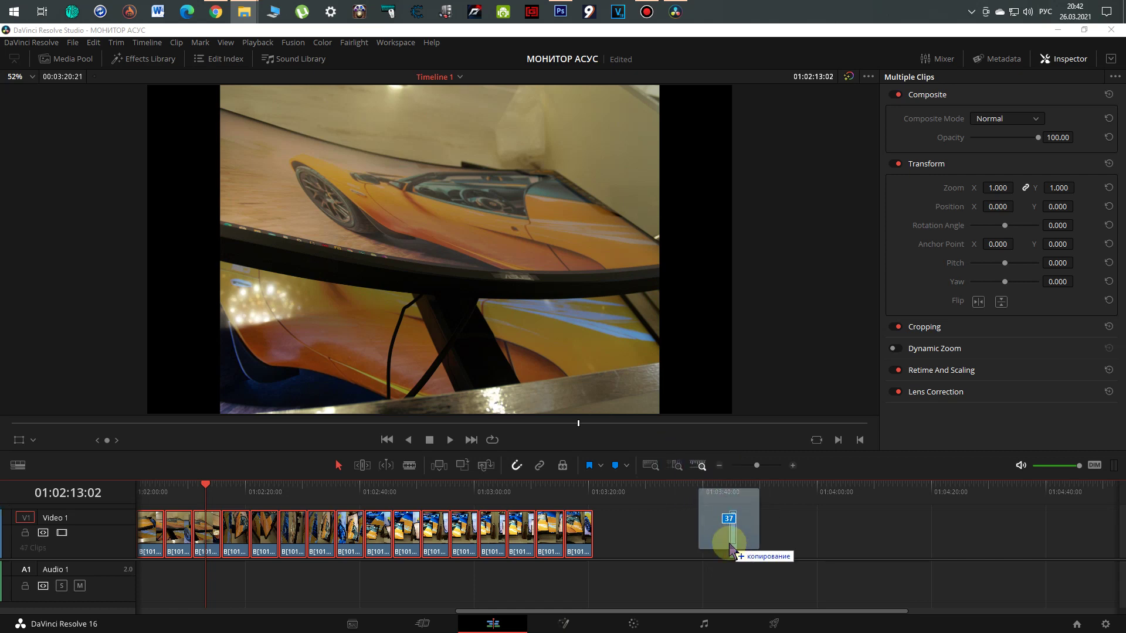
drag(730, 550, 731, 550)
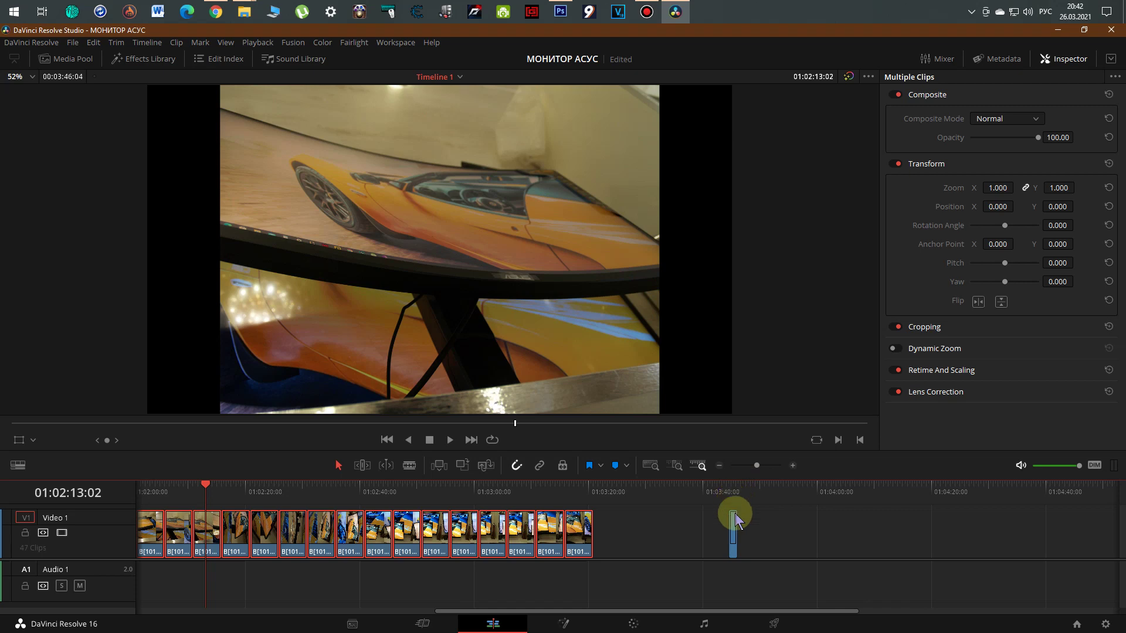
scroll(734, 505, up, 10)
scroll(733, 513, down, 2)
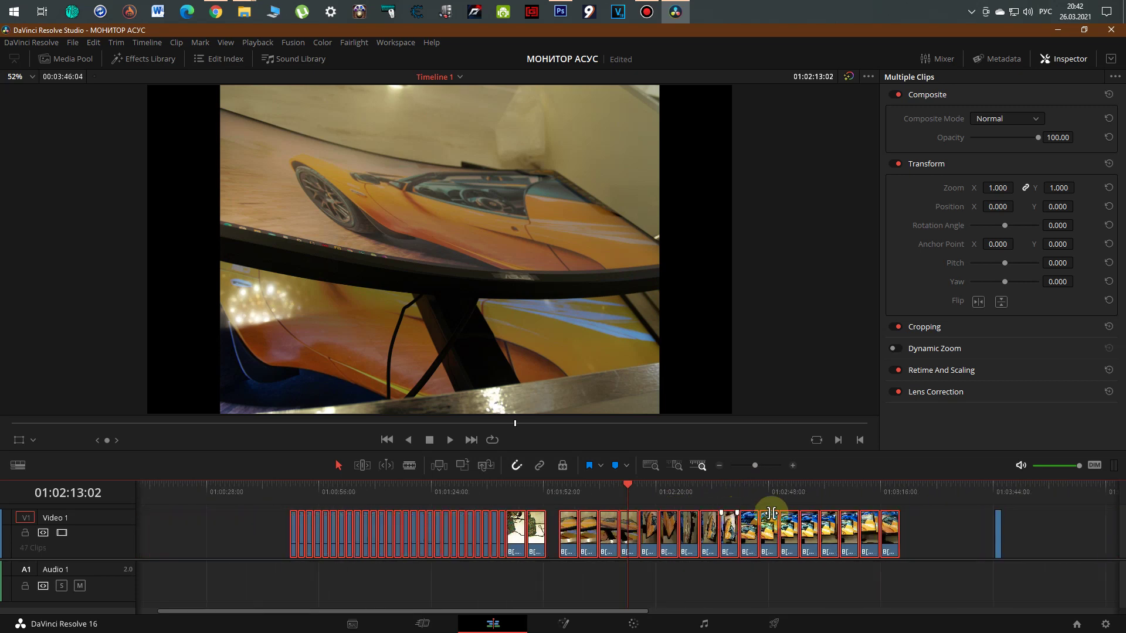
- Move the playhead to the new clip at 01:03:44 and deselect all clips
click(995, 487)
scroll(991, 499, up, 1)
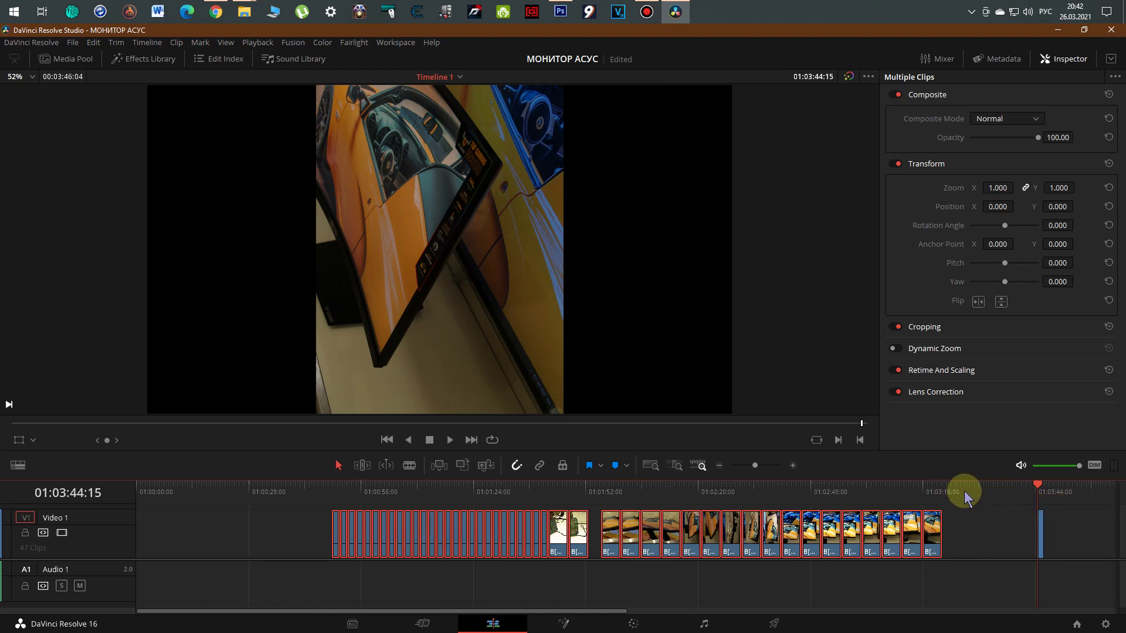
scroll(965, 497, down, 5)
scroll(966, 498, down, 3)
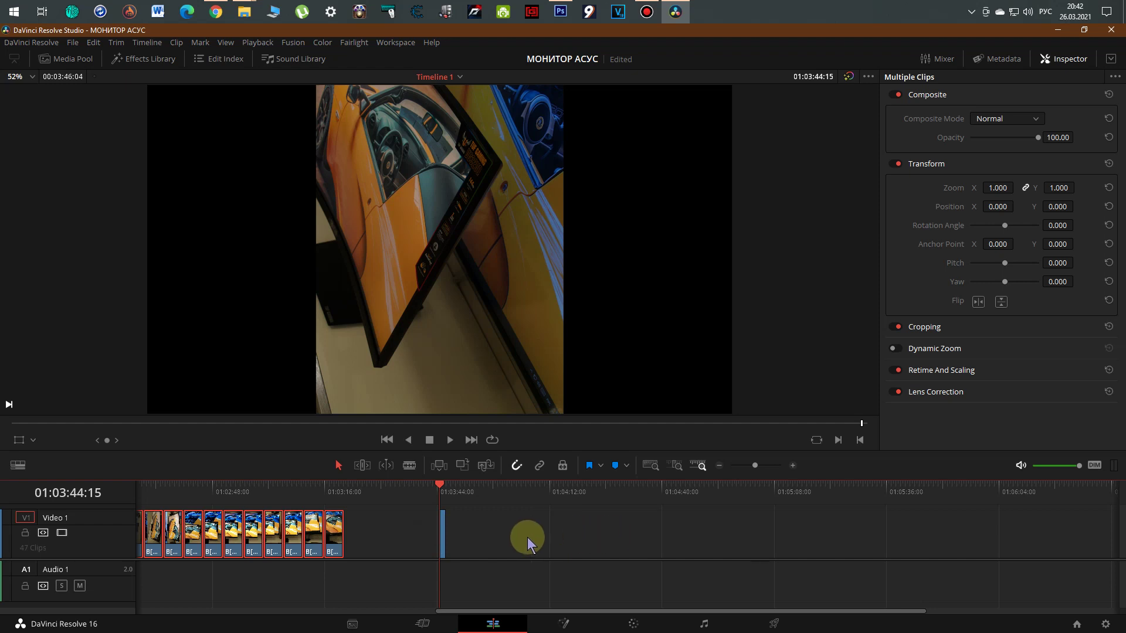
drag(527, 537, 575, 534)
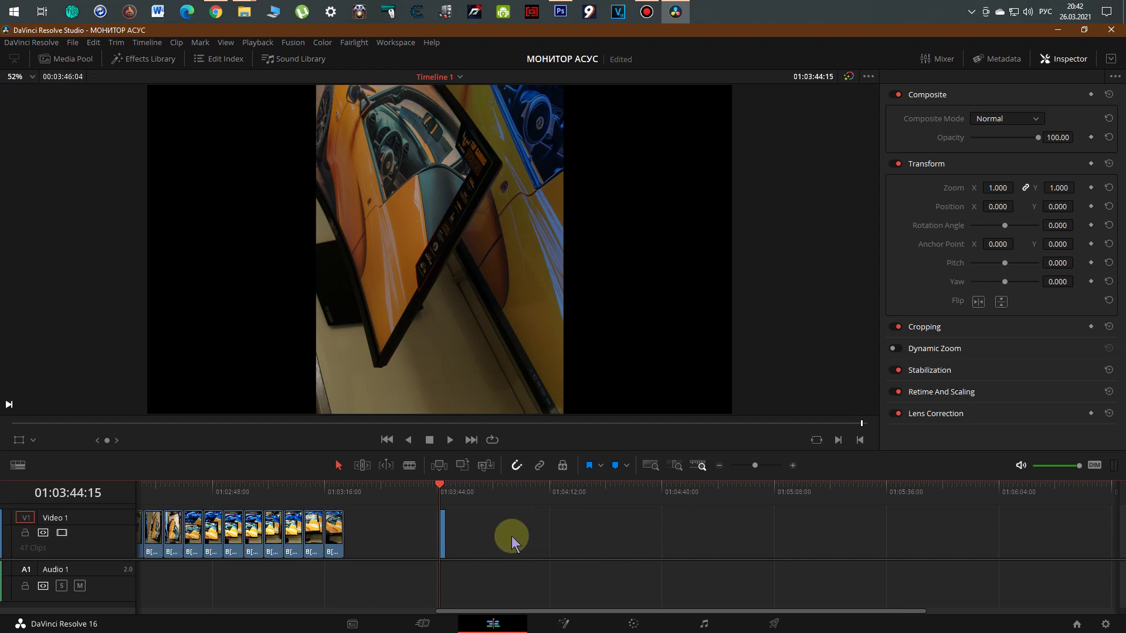
scroll(511, 536, up, 5)
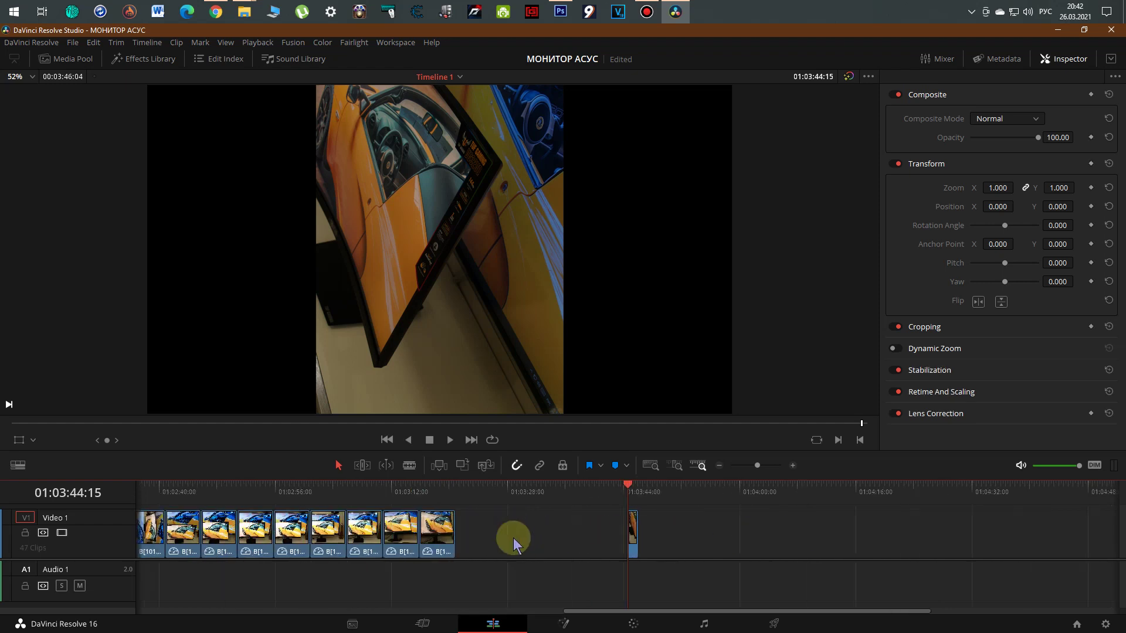
scroll(564, 551, up, 3)
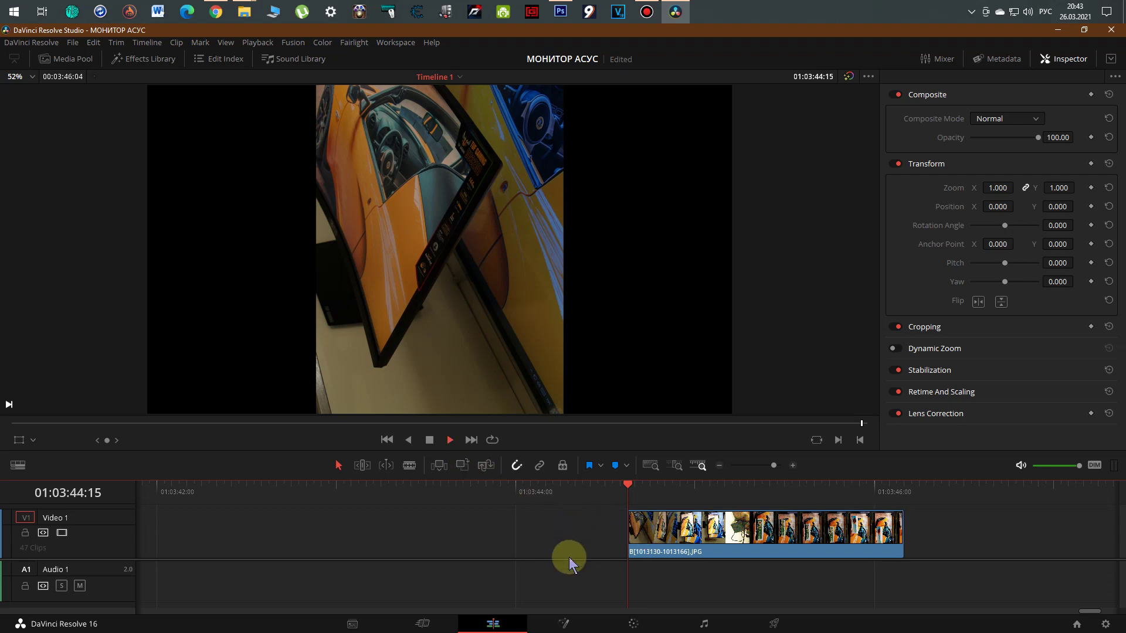
key(space)
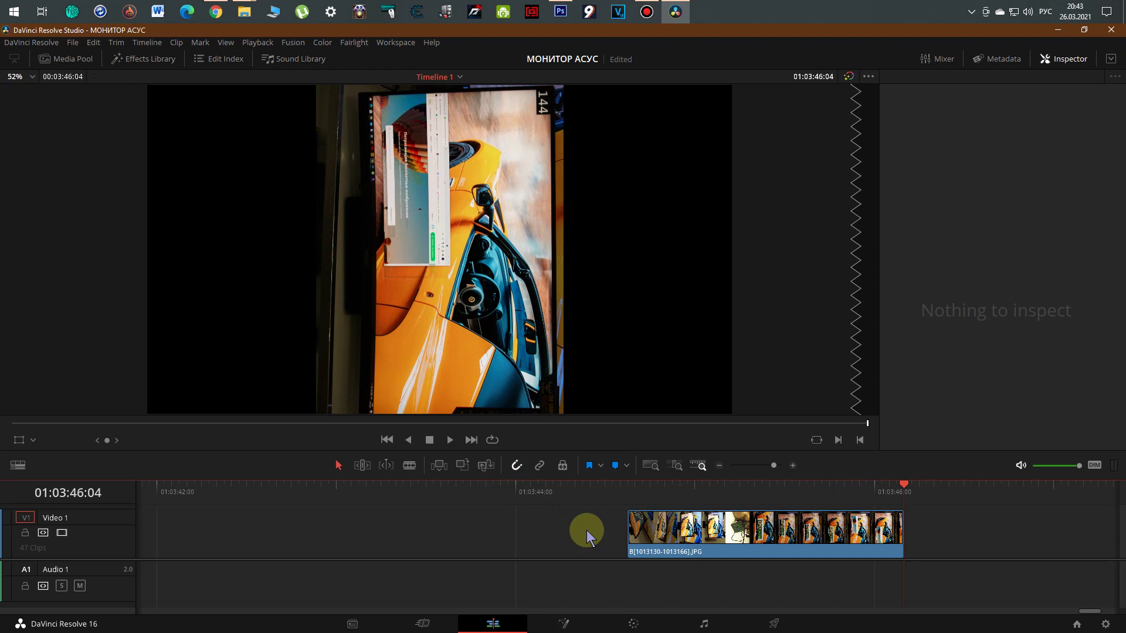
scroll(587, 531, left, 5)
scroll(587, 531, down, 3)
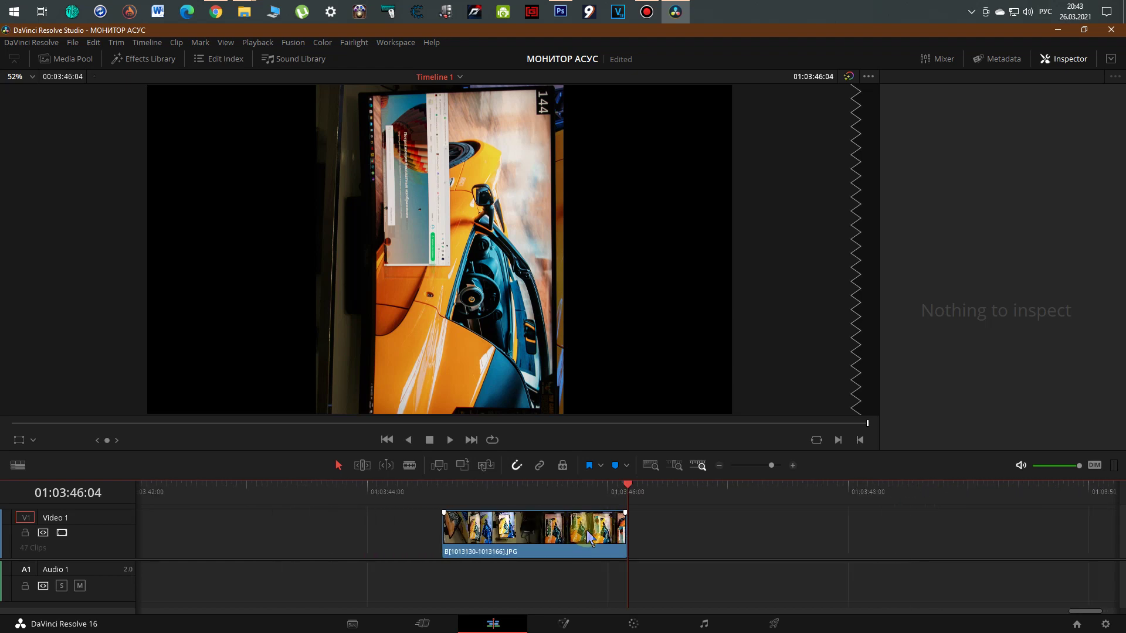
scroll(586, 531, down, 5)
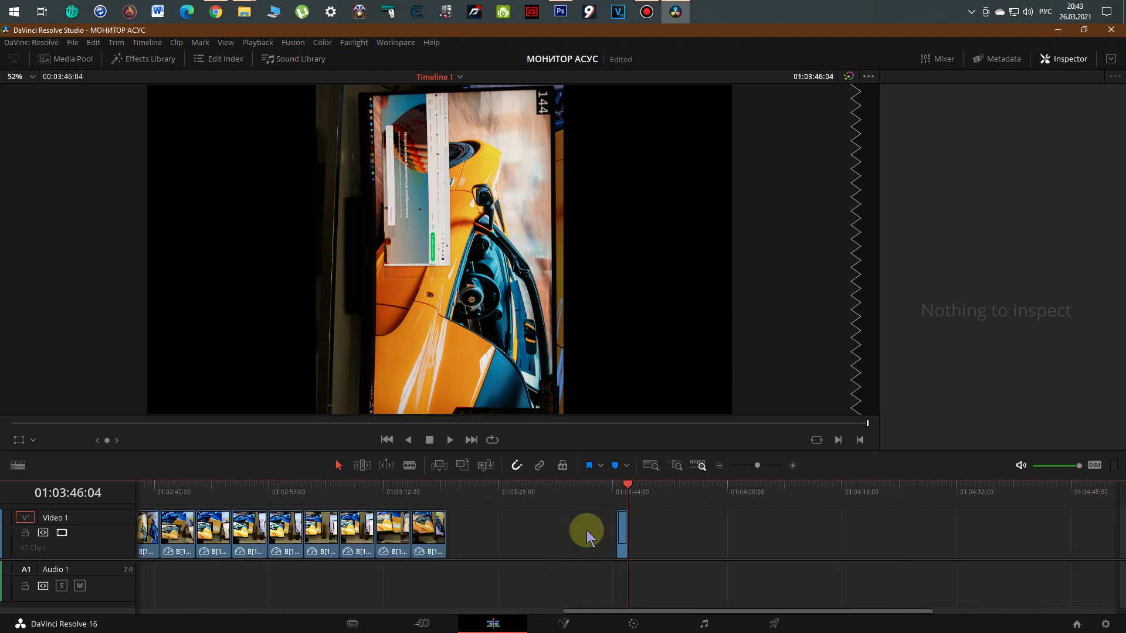
scroll(587, 530, up, 2)
scroll(587, 530, up, 2)
scroll(585, 531, up, 2)
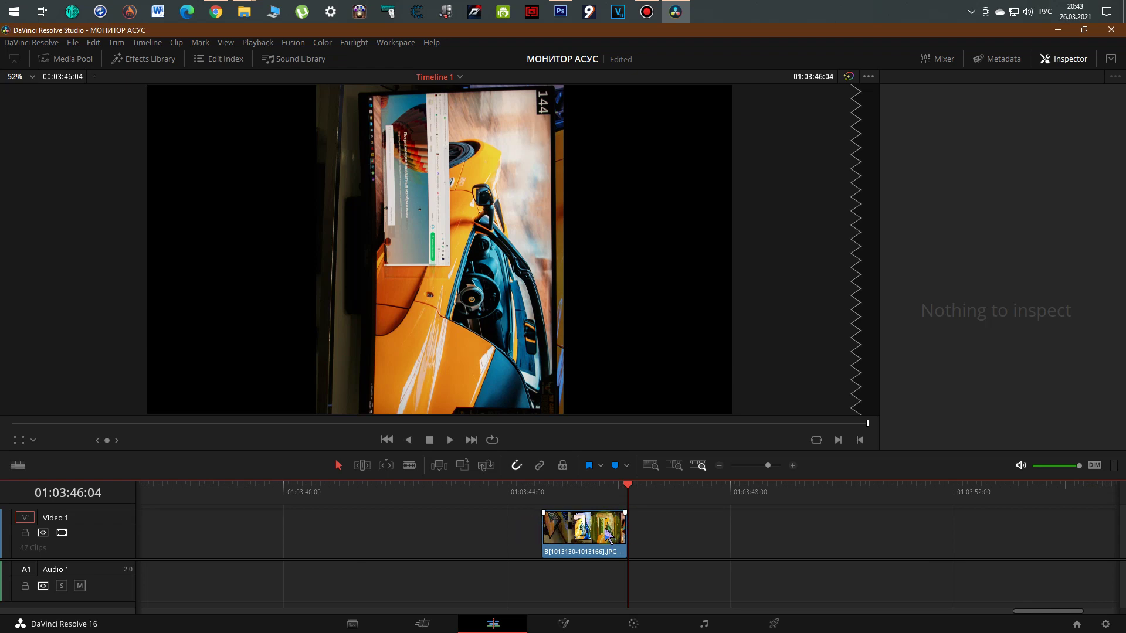
scroll(607, 535, up, 1)
scroll(607, 534, up, 2)
scroll(607, 535, down, 1)
scroll(607, 535, down, 3)
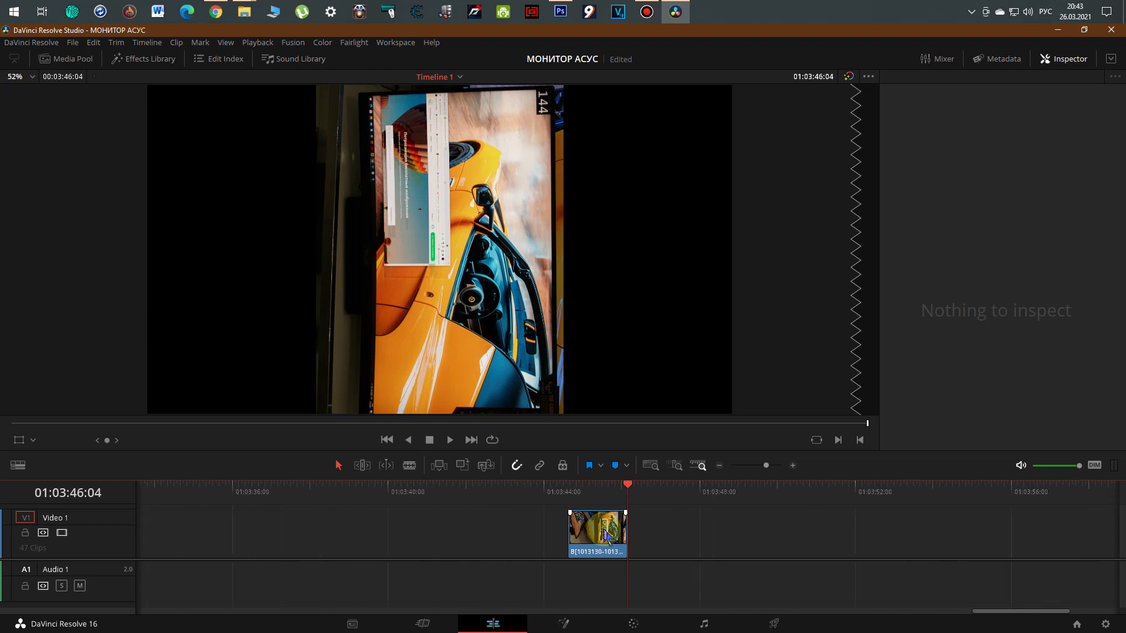
scroll(604, 529, down, 2)
scroll(603, 529, down, 1)
scroll(603, 529, down, 2)
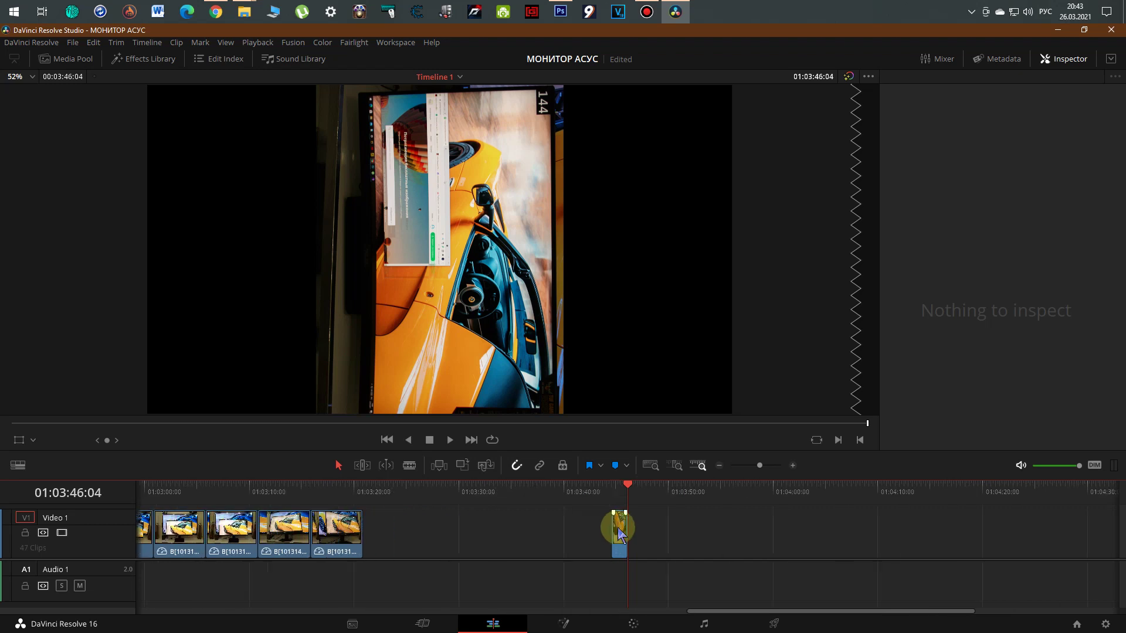
right_click(620, 530)
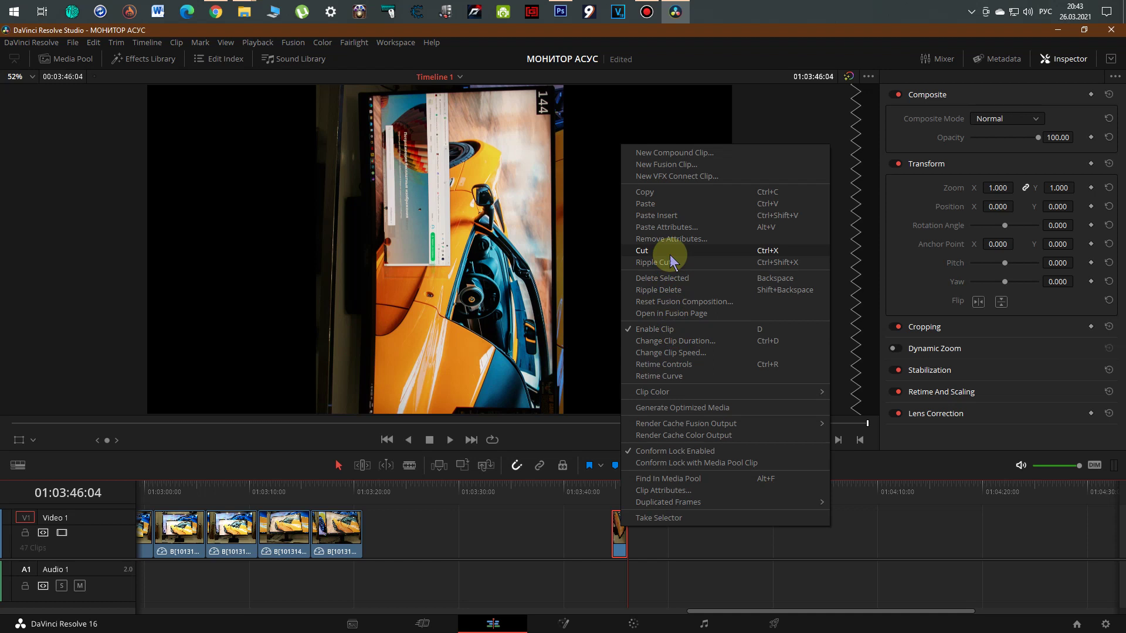
click(671, 278)
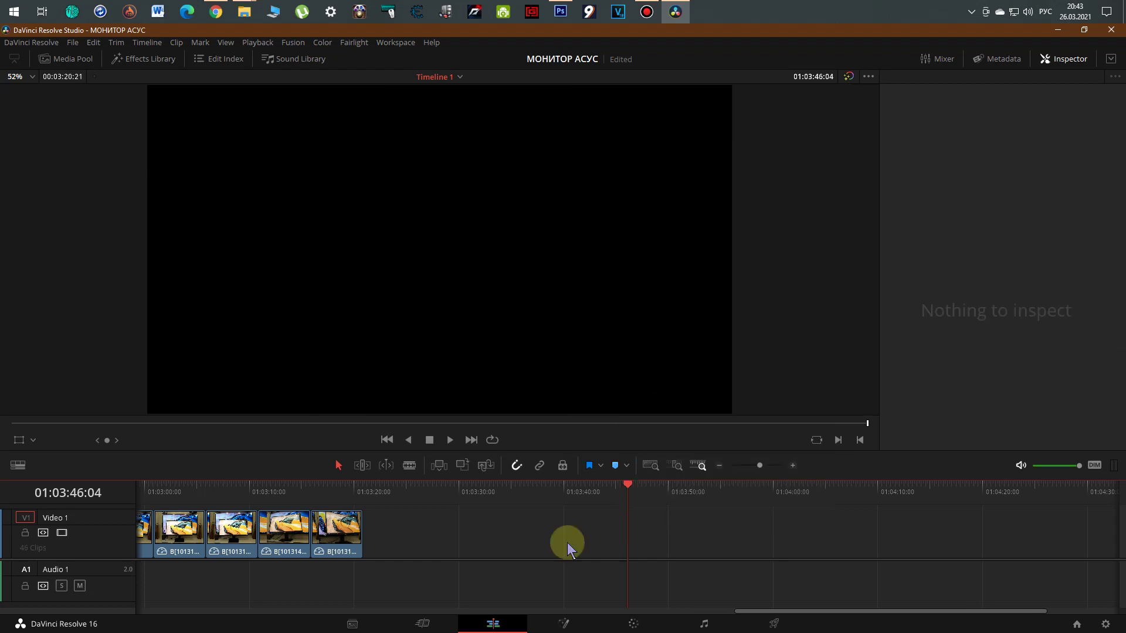
scroll(461, 568, down, 3)
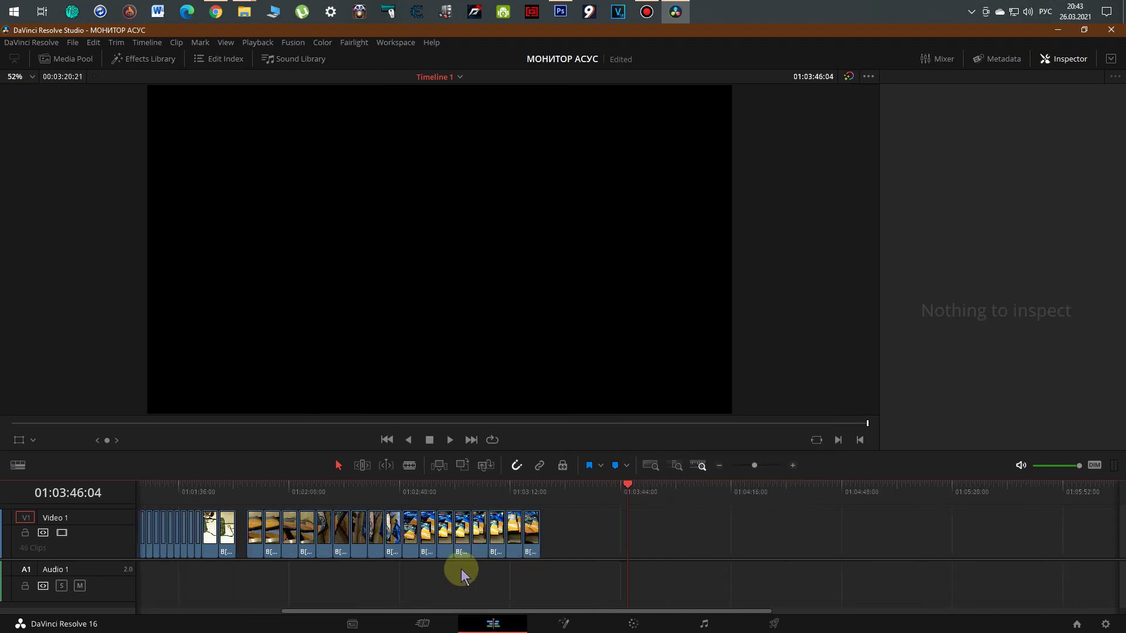
scroll(461, 569, down, 2)
- Move the playhead to 01:02:25 and select clips after the gap to inspect them
click(438, 486)
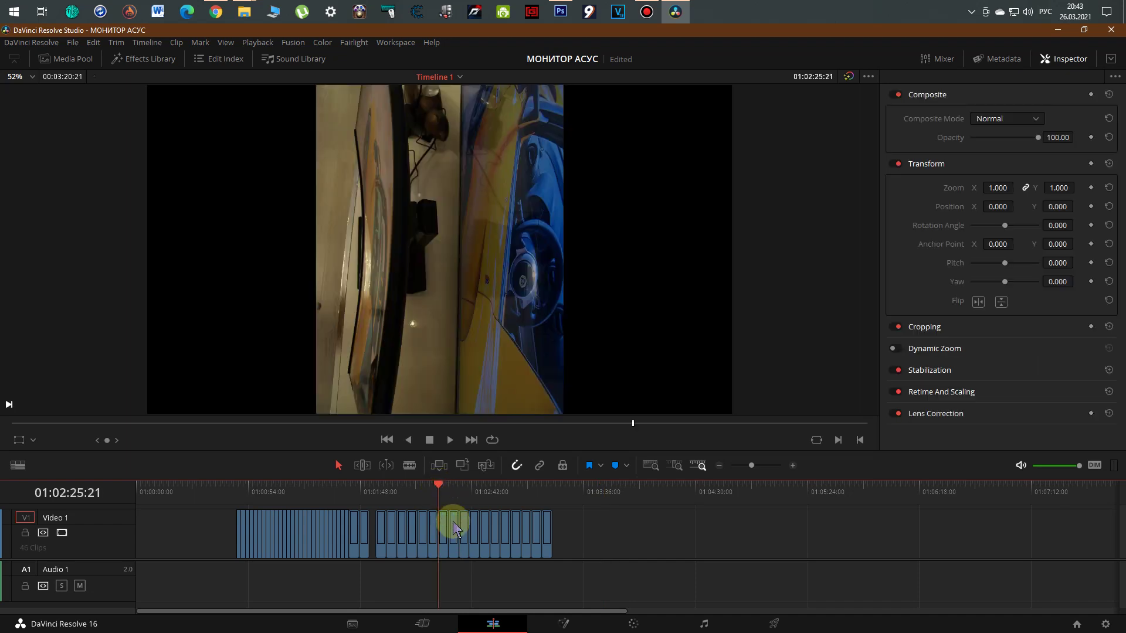
scroll(452, 545, up, 3)
scroll(482, 546, up, 1)
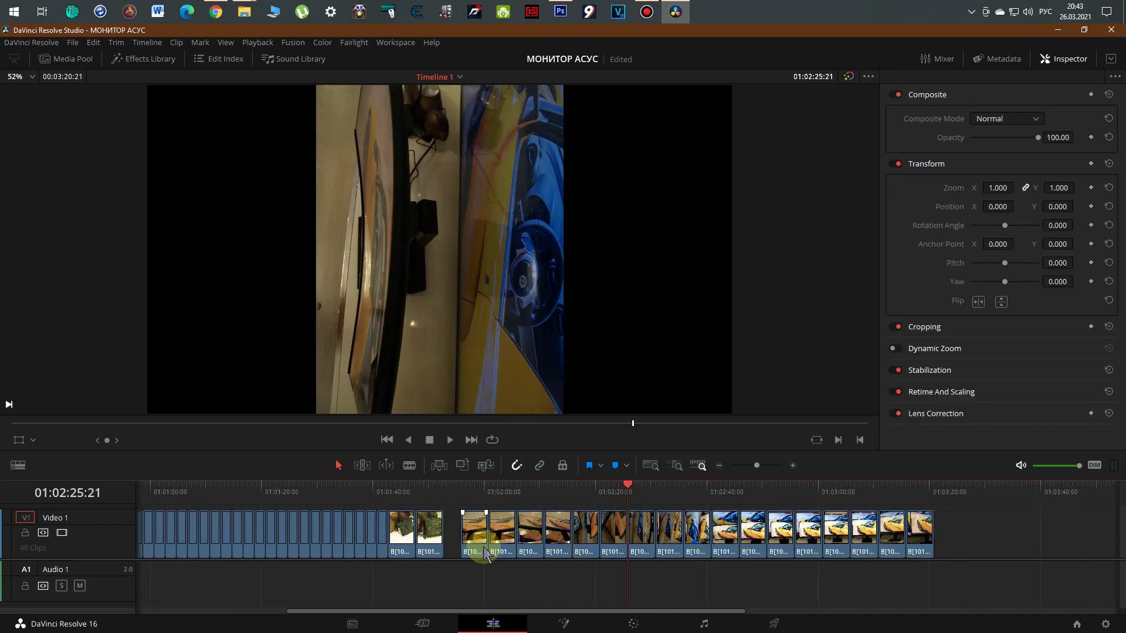
scroll(490, 544, up, 1)
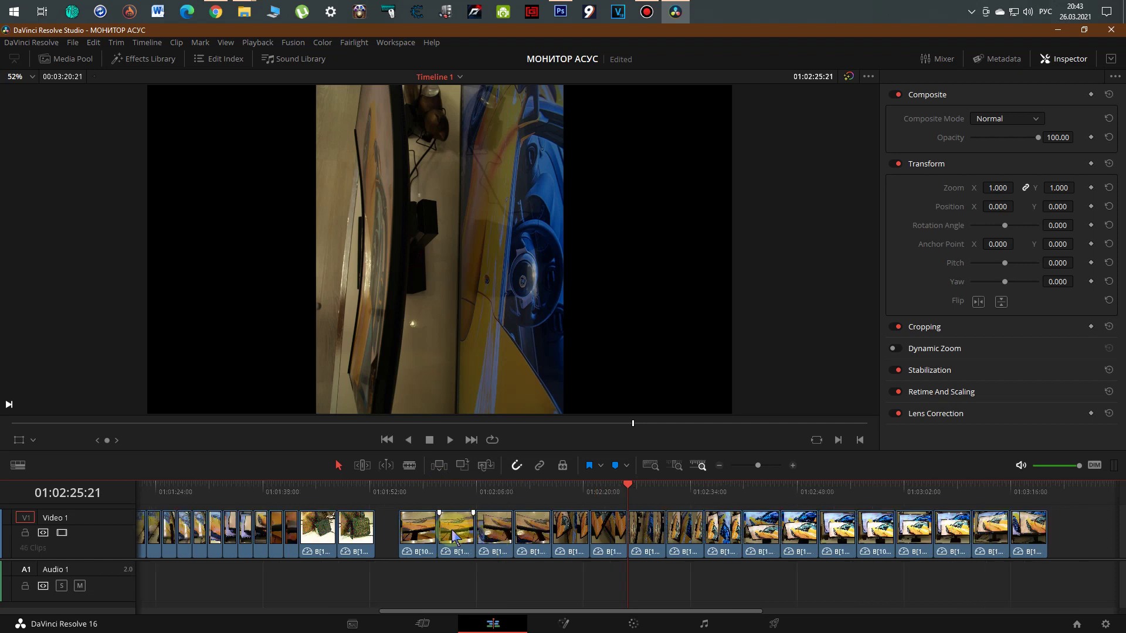
click(432, 543)
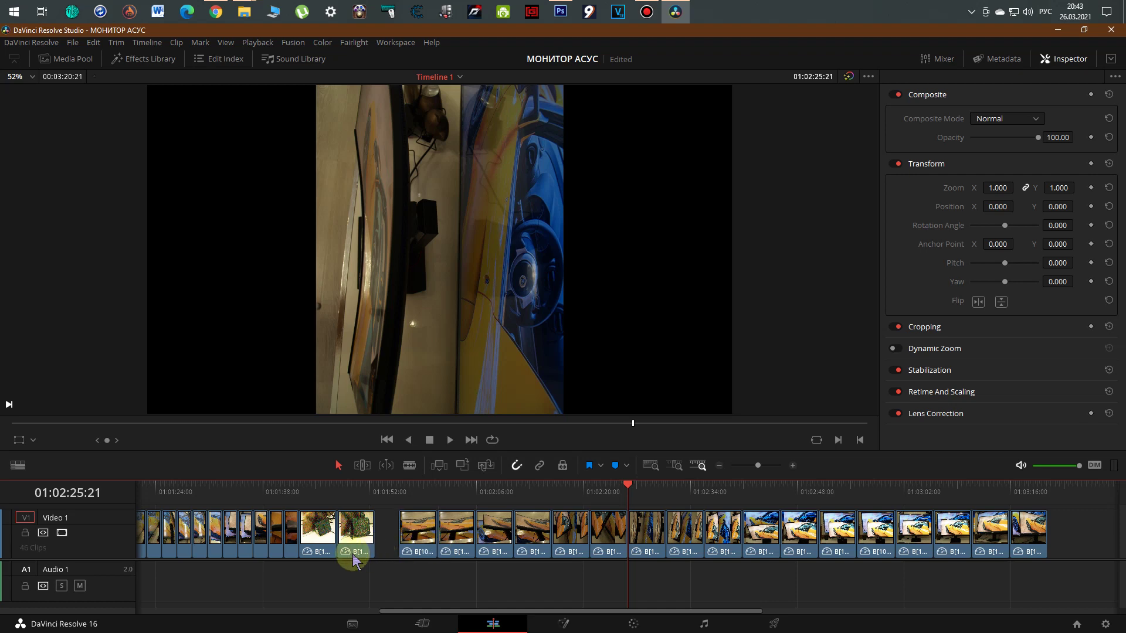
click(317, 583)
scroll(317, 582, down, 1)
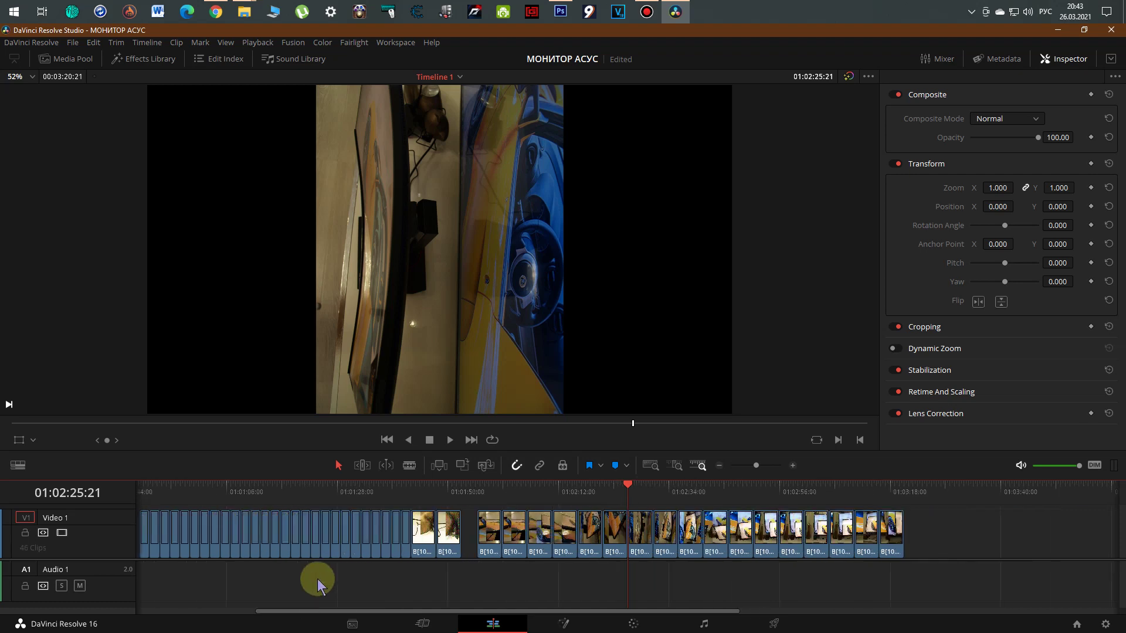
click(323, 522)
- Play from 01:00:48:19 and stop on the VG32V box shot
click(327, 490)
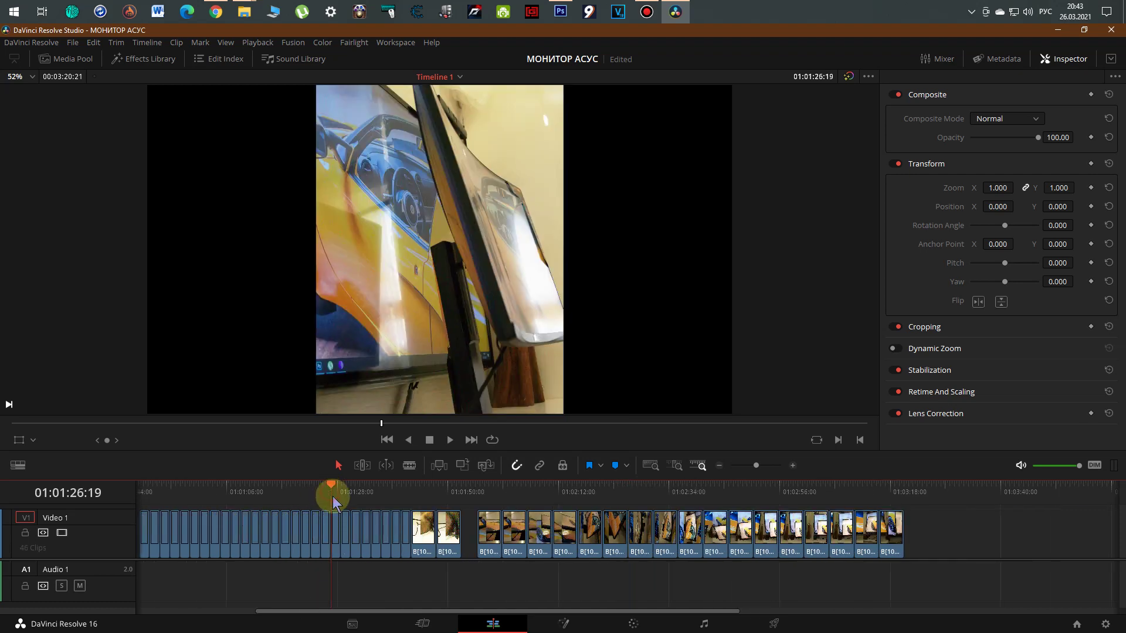
scroll(353, 521, up, 1)
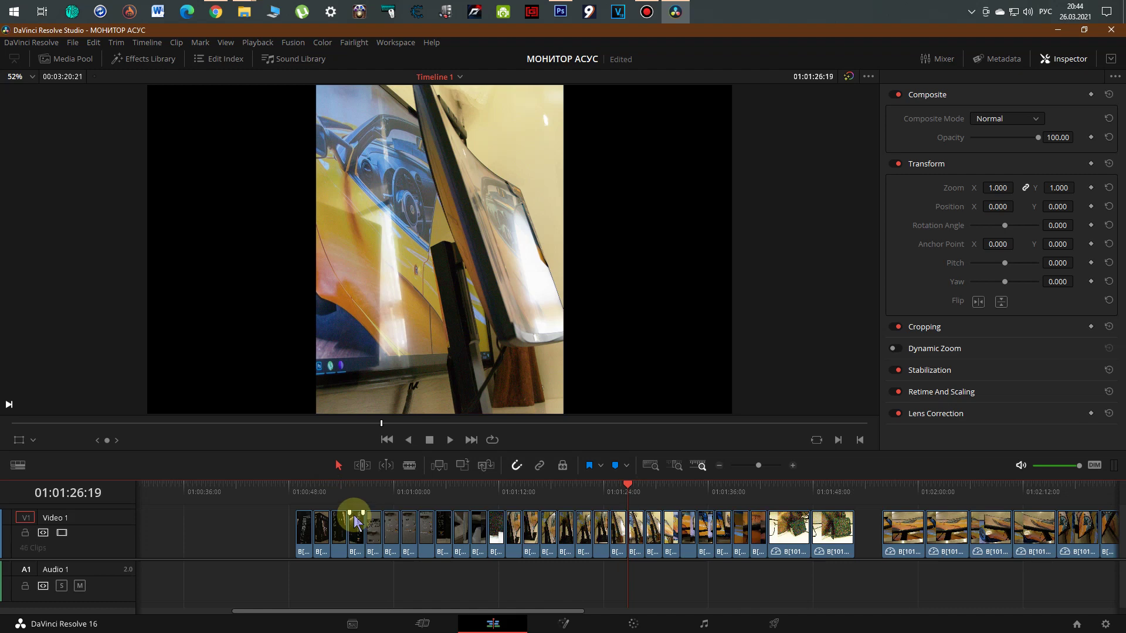
click(296, 487)
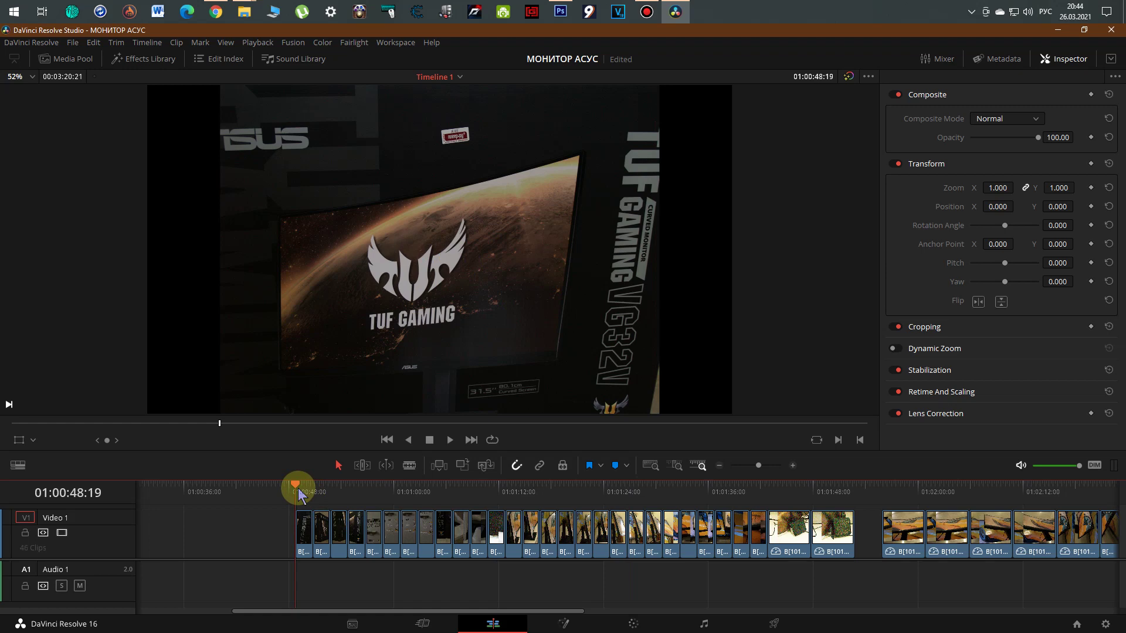
key(space)
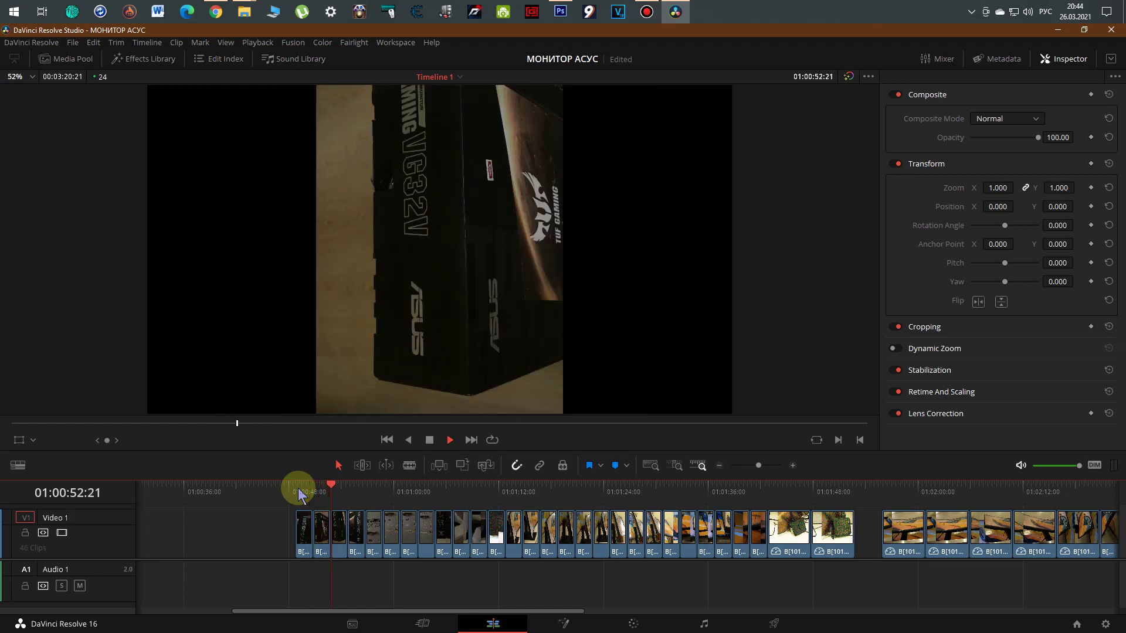
key(space)
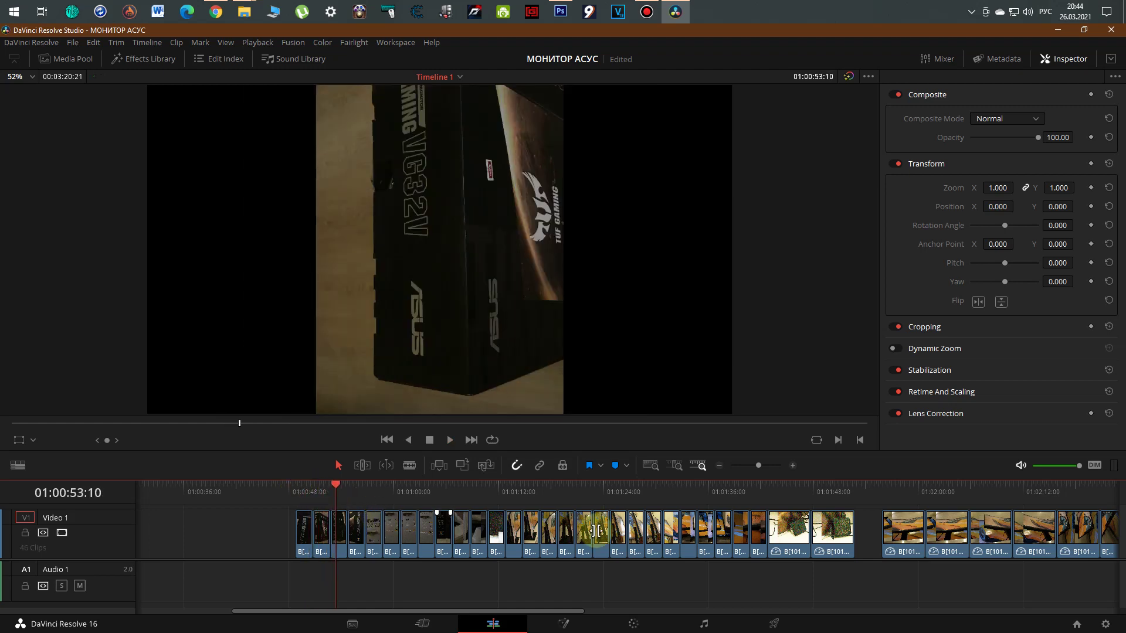
- Put the playhead at 01:02:20:21 to show the monitor edge against the orange car
scroll(749, 515, down, 8)
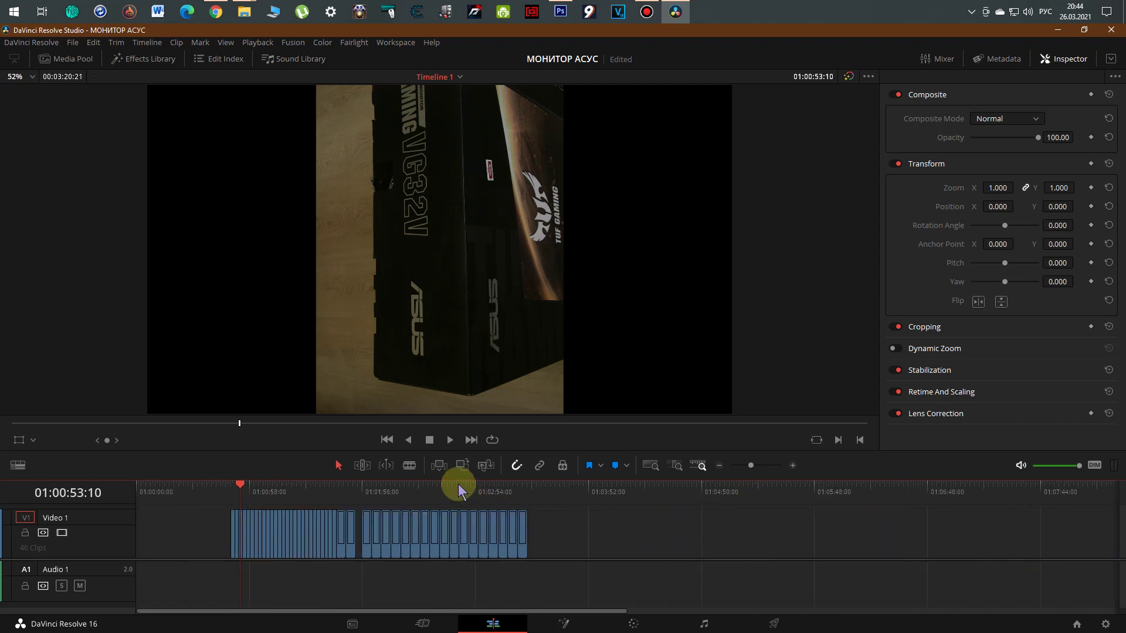
scroll(459, 542, up, 2)
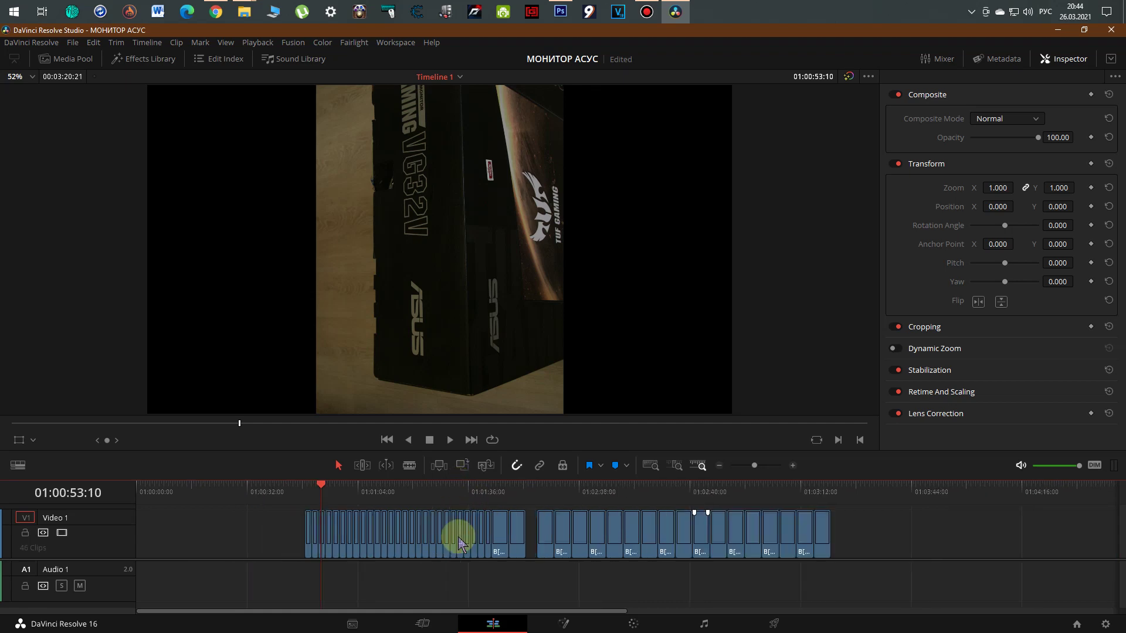
scroll(459, 543, up, 2)
click(1000, 488)
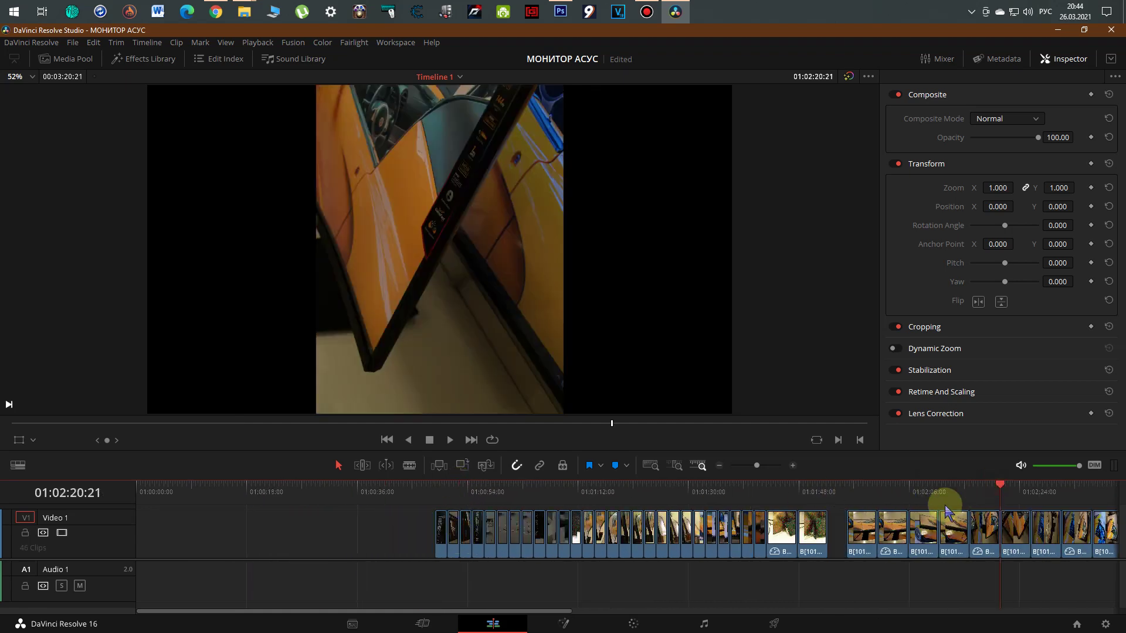
scroll(945, 512, up, 1)
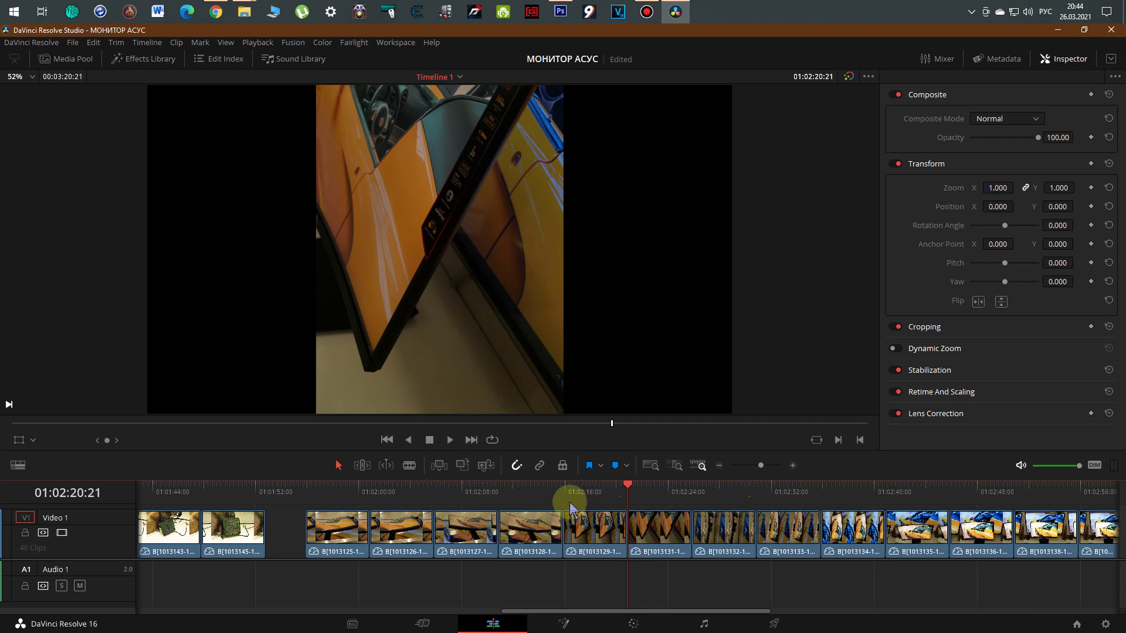
scroll(566, 494, right, 2)
scroll(566, 494, right, 2)
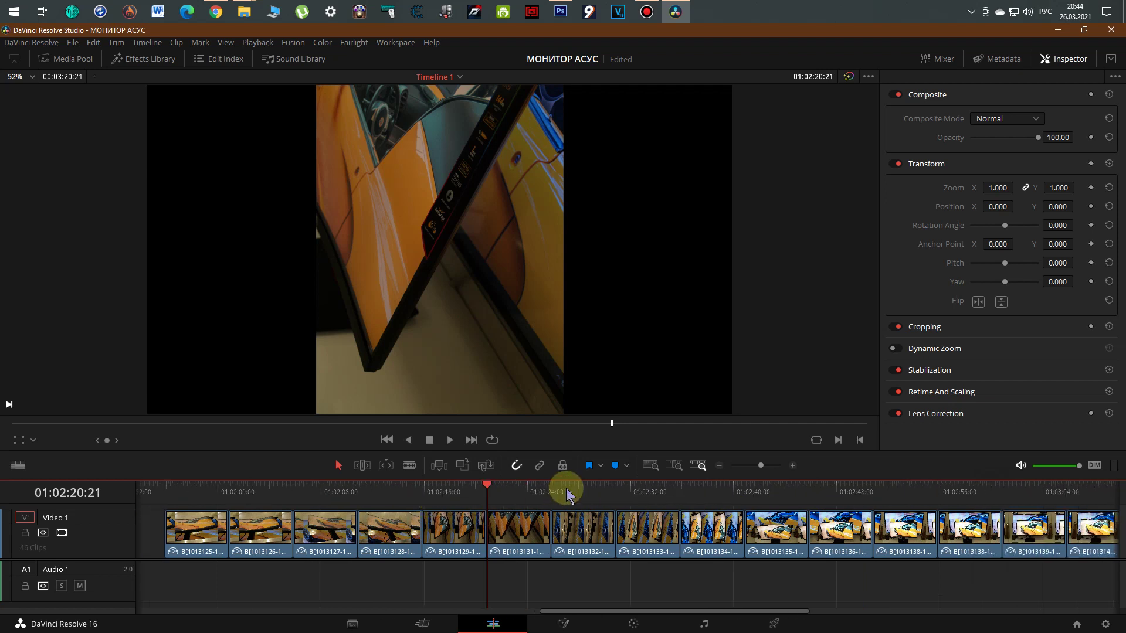
scroll(567, 495, right, 2)
scroll(566, 494, right, 2)
scroll(566, 495, left, 3)
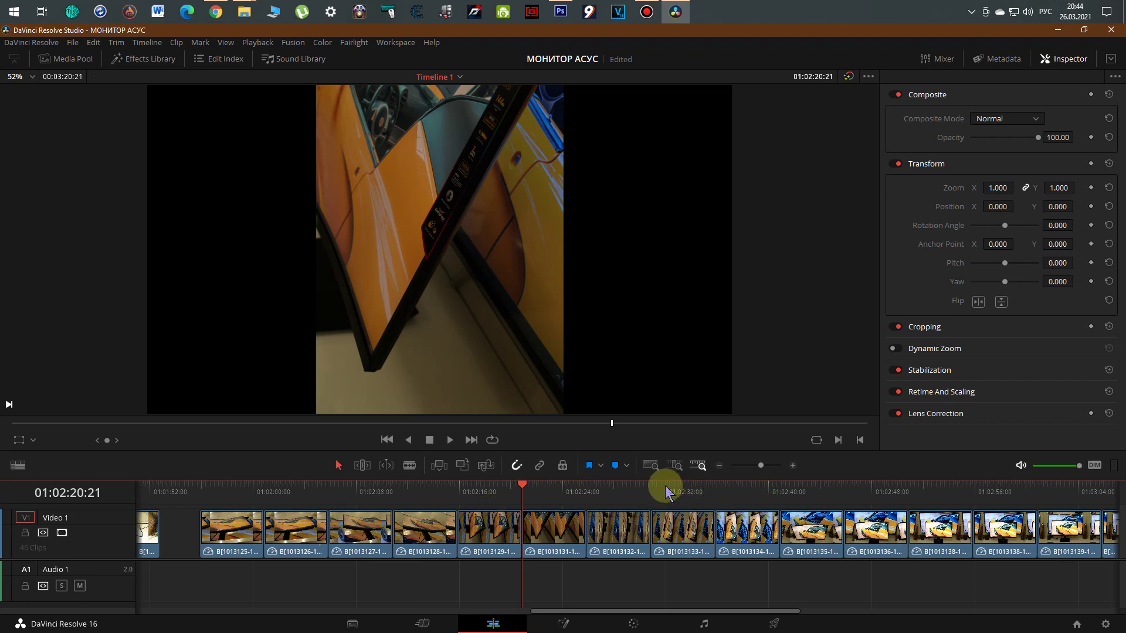
scroll(667, 491, right, 3)
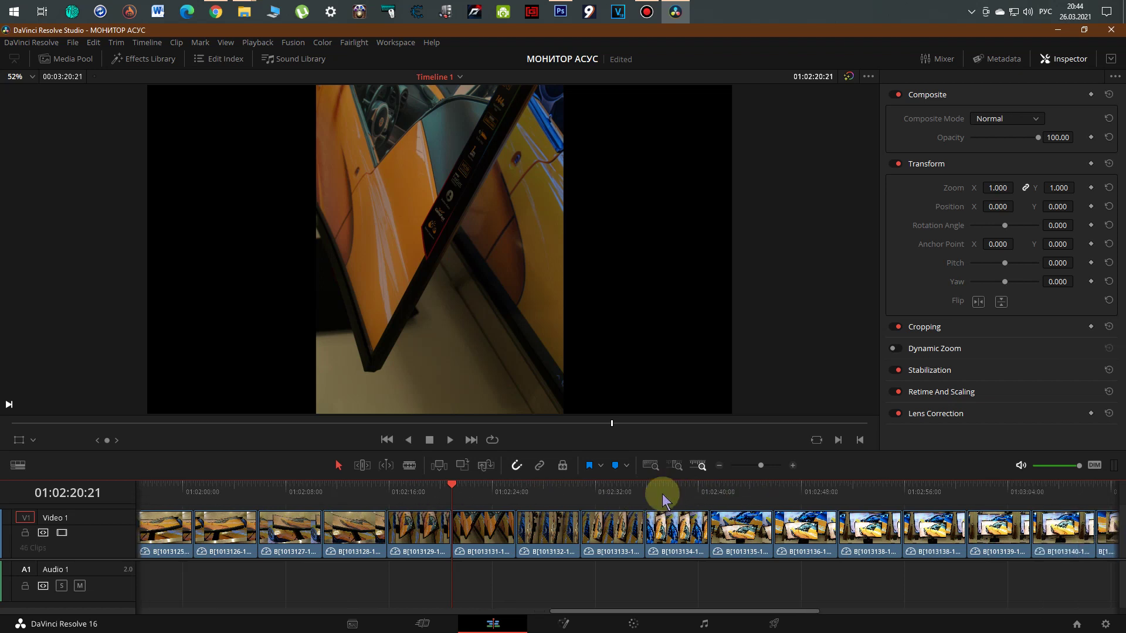
scroll(649, 531, down, 3)
scroll(649, 533, down, 2)
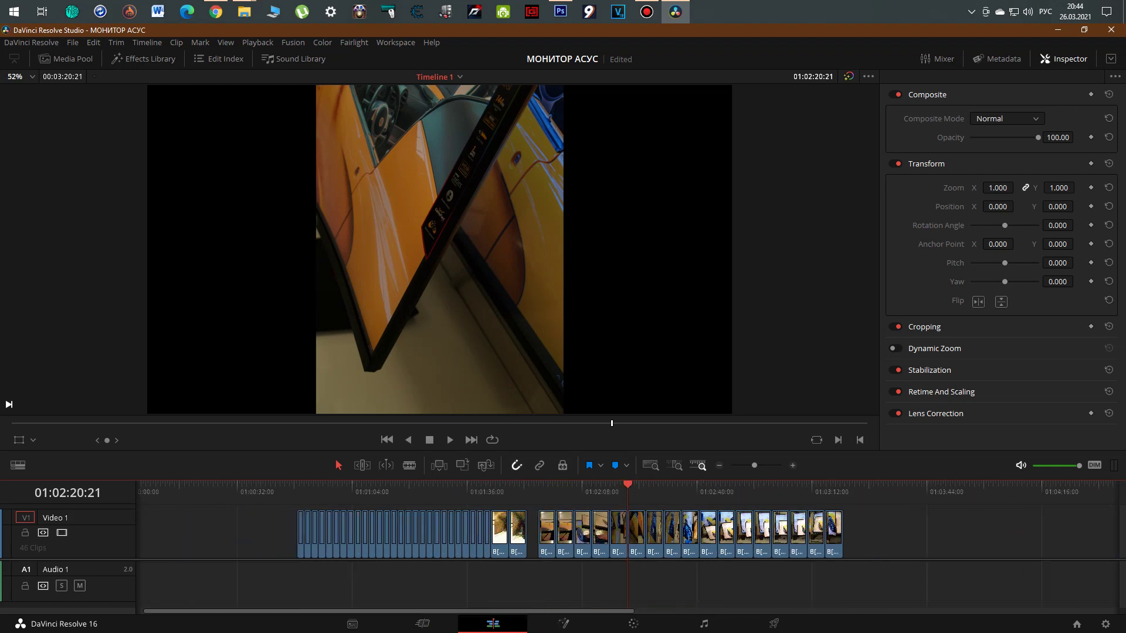
- Add another photo to the end of Video 1, then play back from 01:01:55:21 and 01:00:48
mouse_move(1030, 598)
mouse_down()
mouse_move(843, 551)
mouse_move(847, 534)
mouse_up()
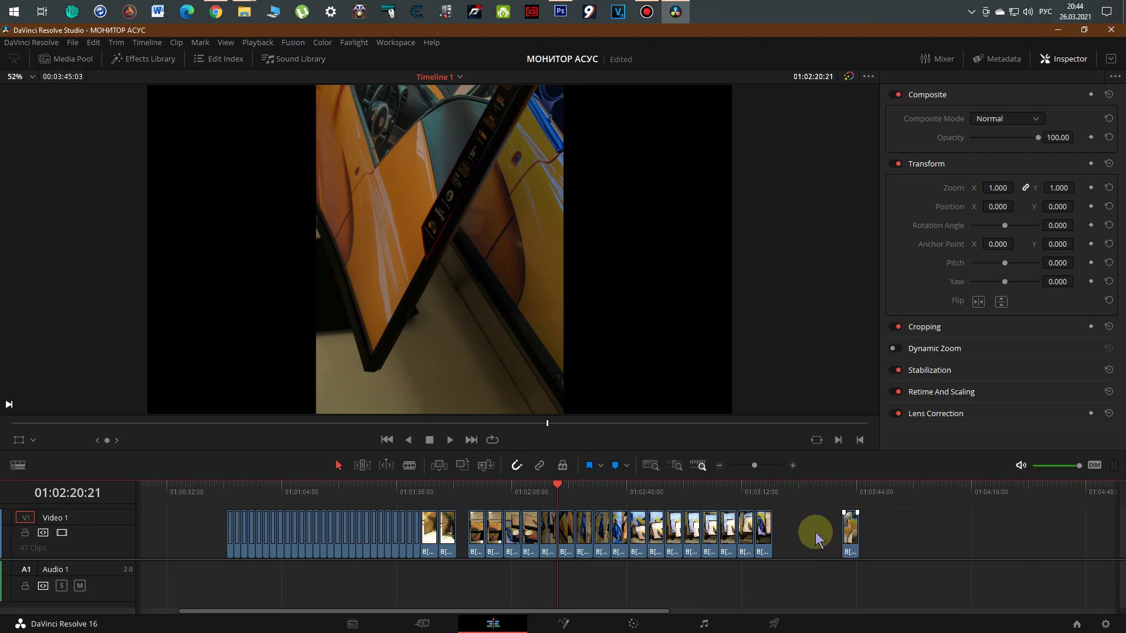
click(469, 484)
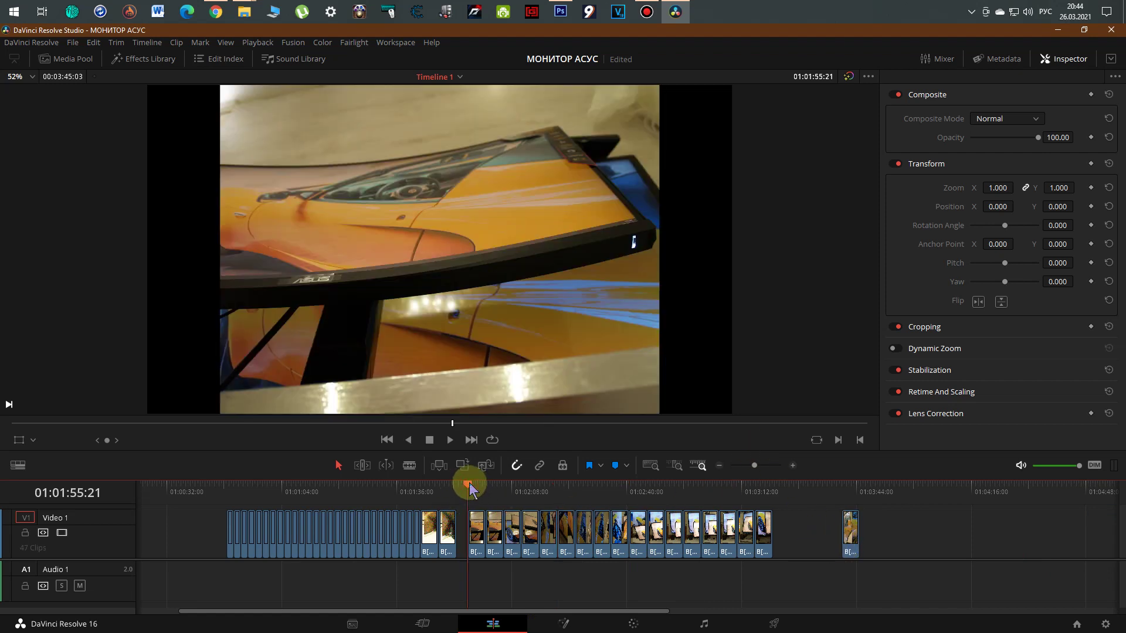
key(space)
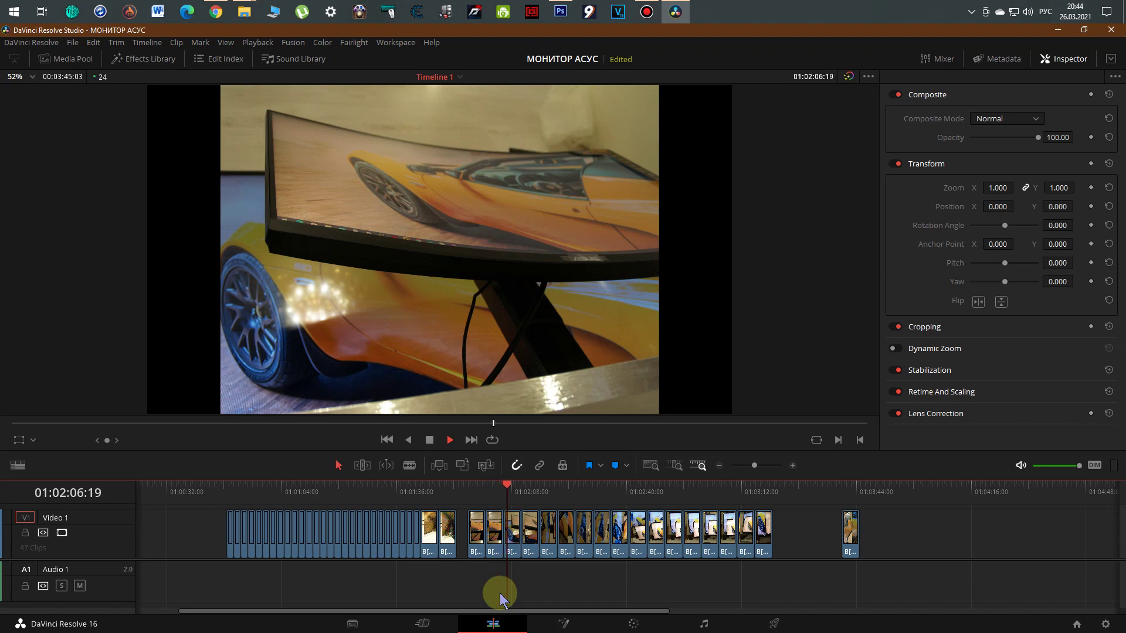
key(space)
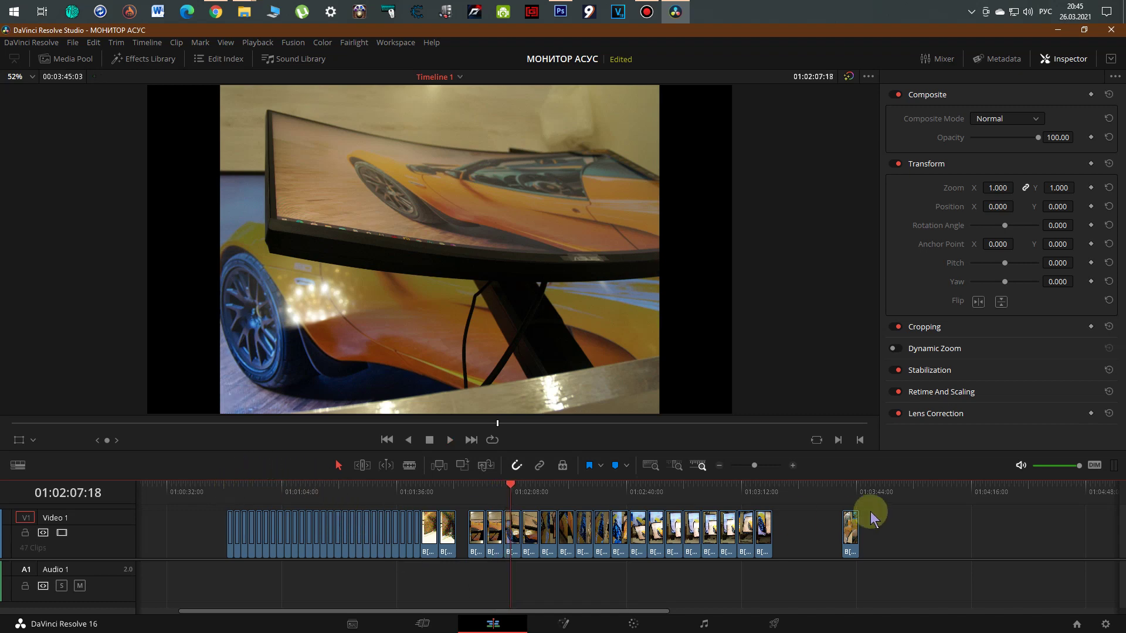
click(228, 488)
key(space)
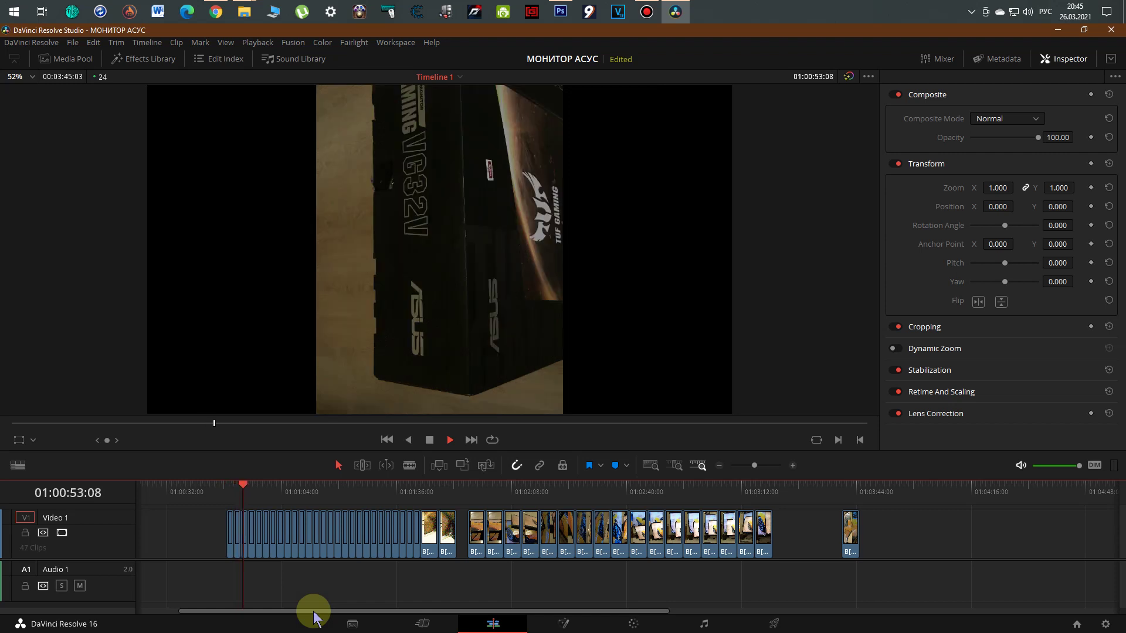
key(space)
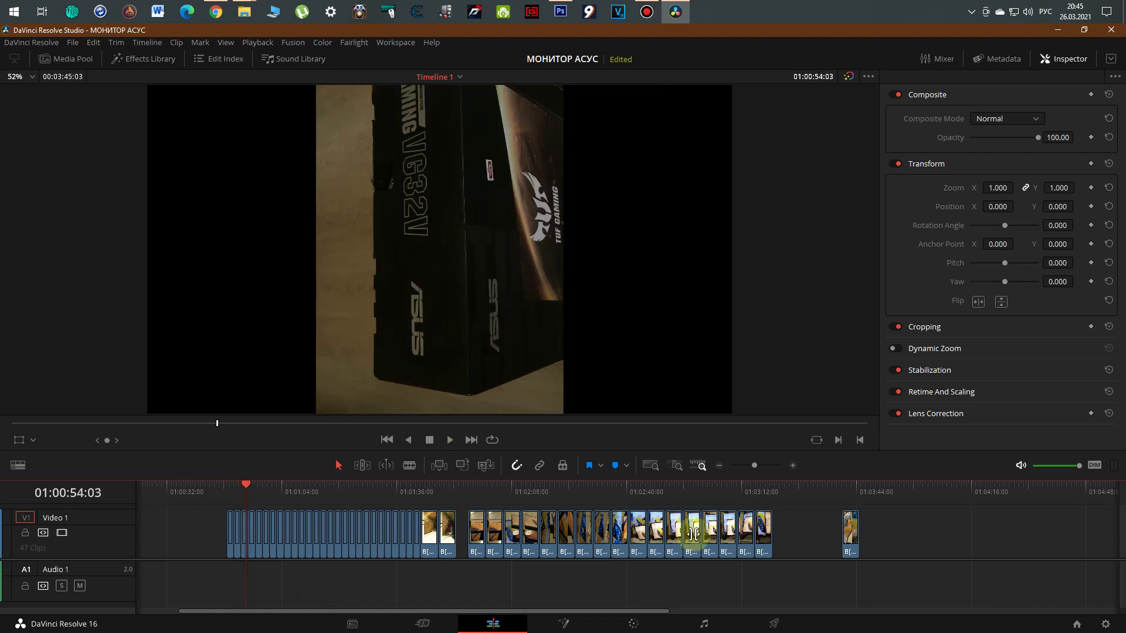
- Delete the lone photo-sequence clip at the far end of Video 1 with Delete Selected
right_click(853, 535)
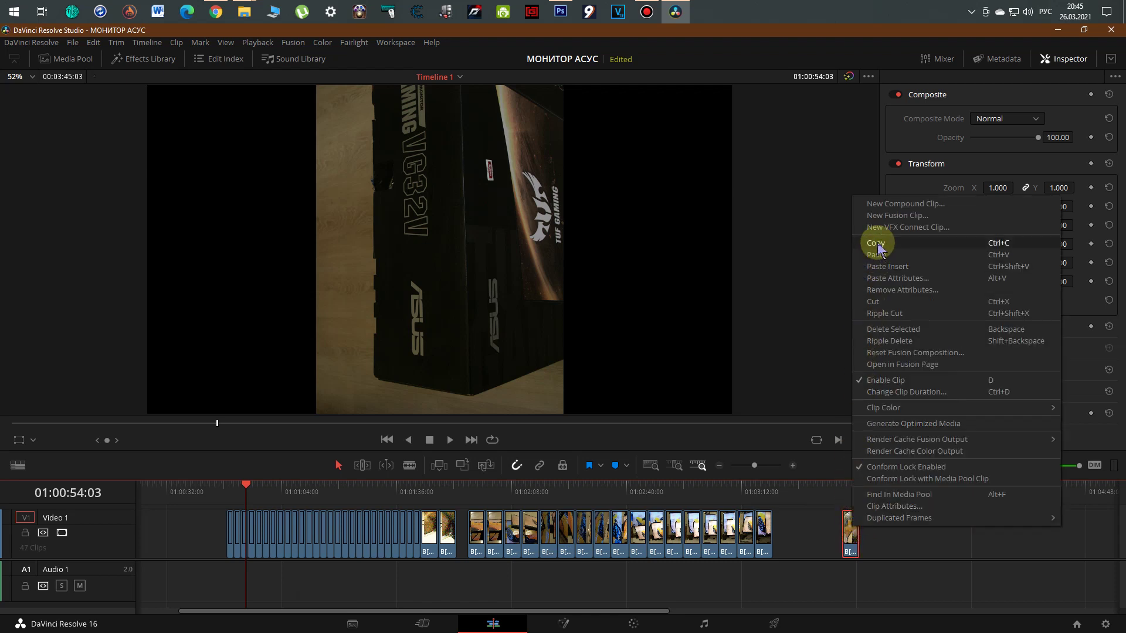
click(892, 330)
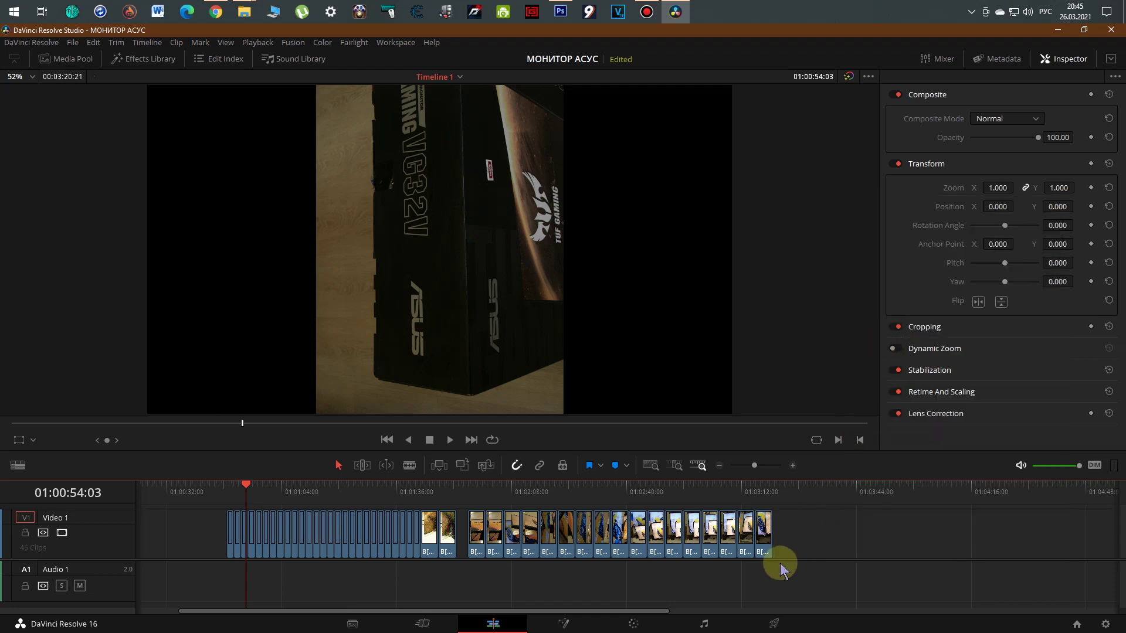
click(468, 499)
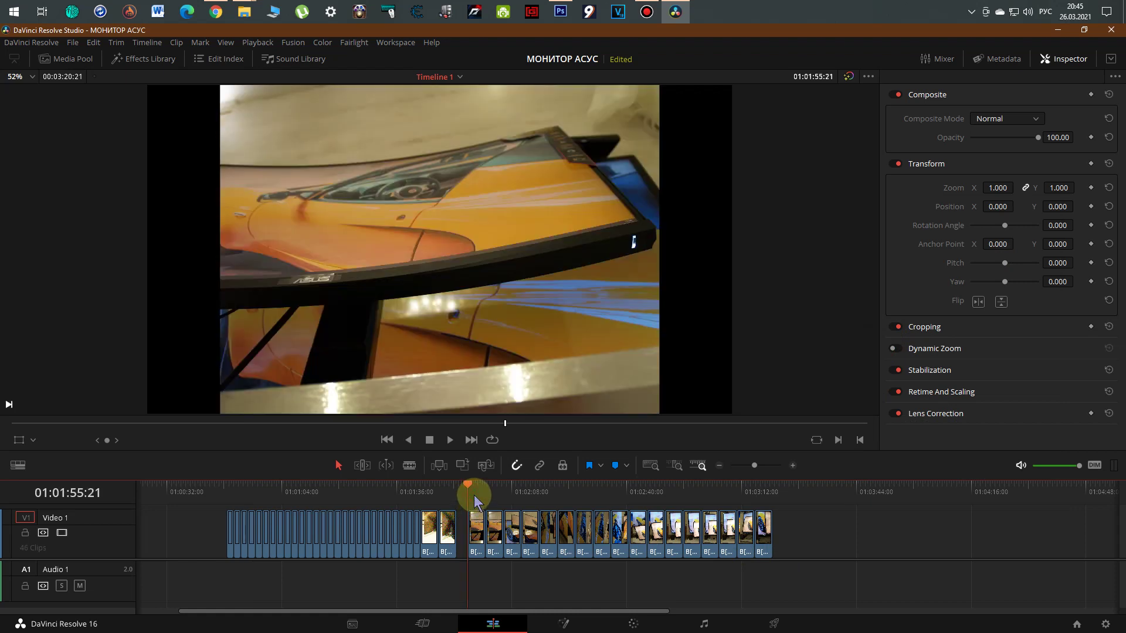
click(486, 495)
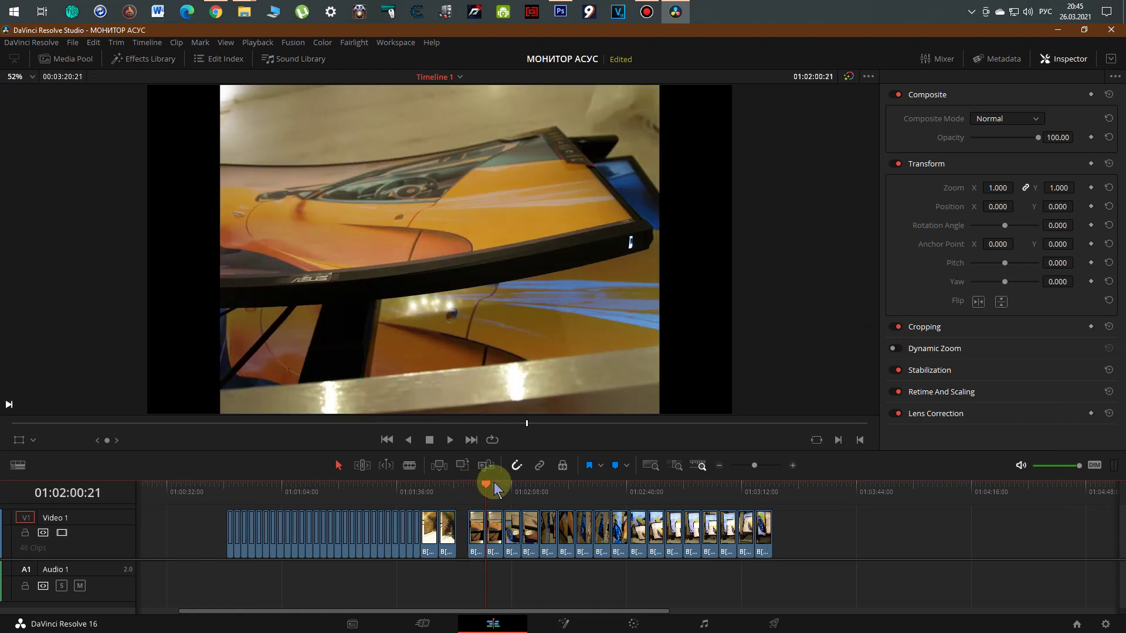
click(502, 489)
click(521, 489)
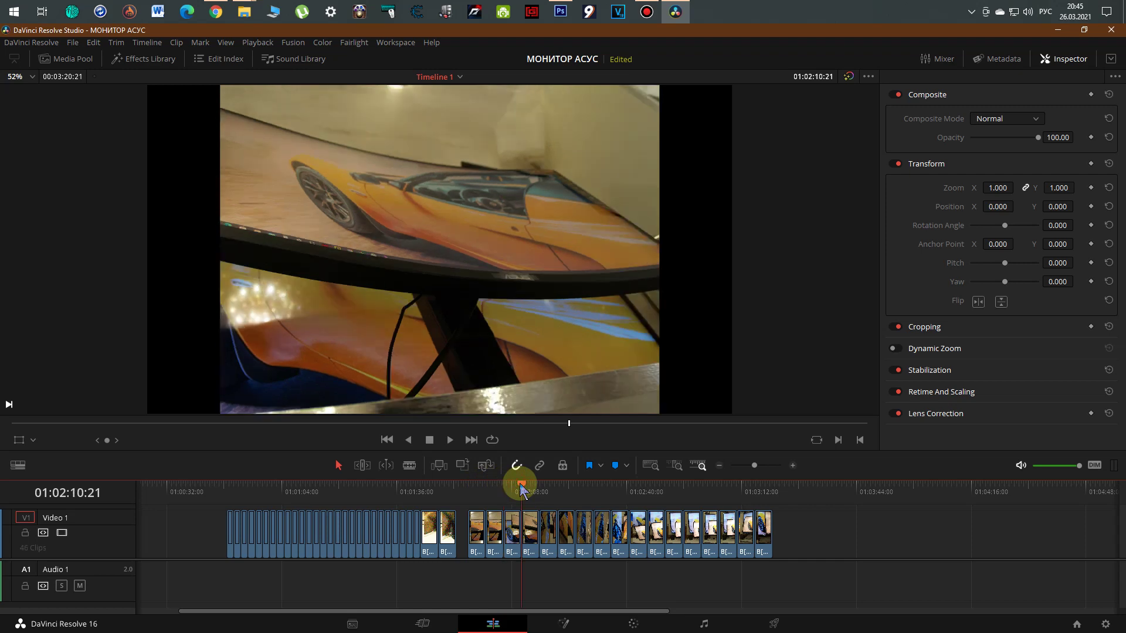
key(Down)
key(Down)
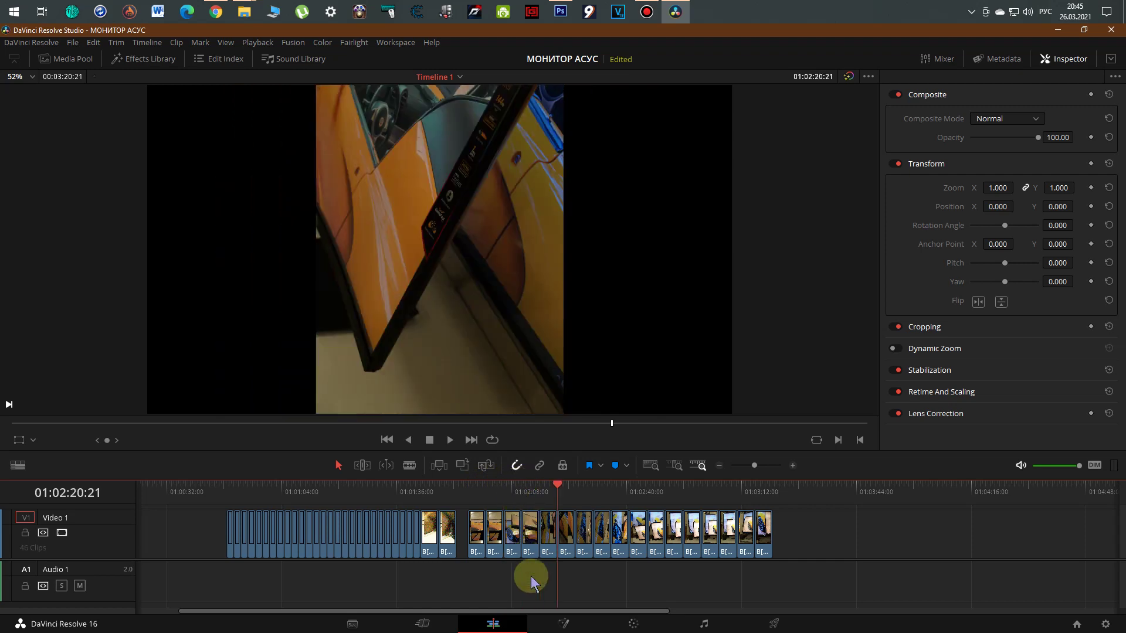
key(Down)
key(Down)
key(Down)
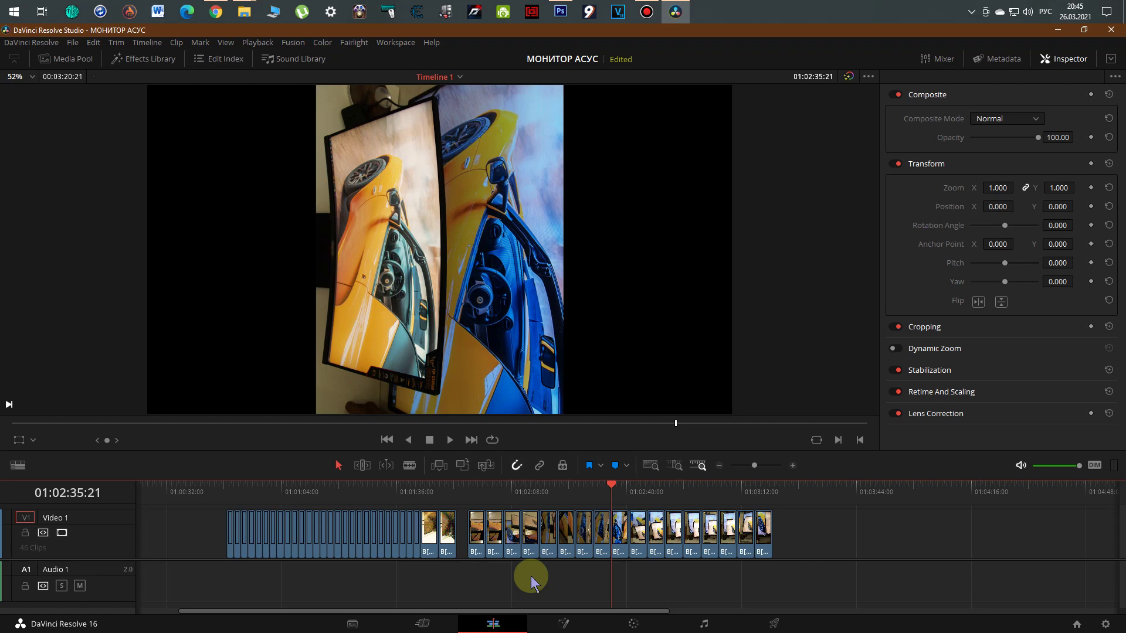
key(Down)
key(Down)
key(Down)
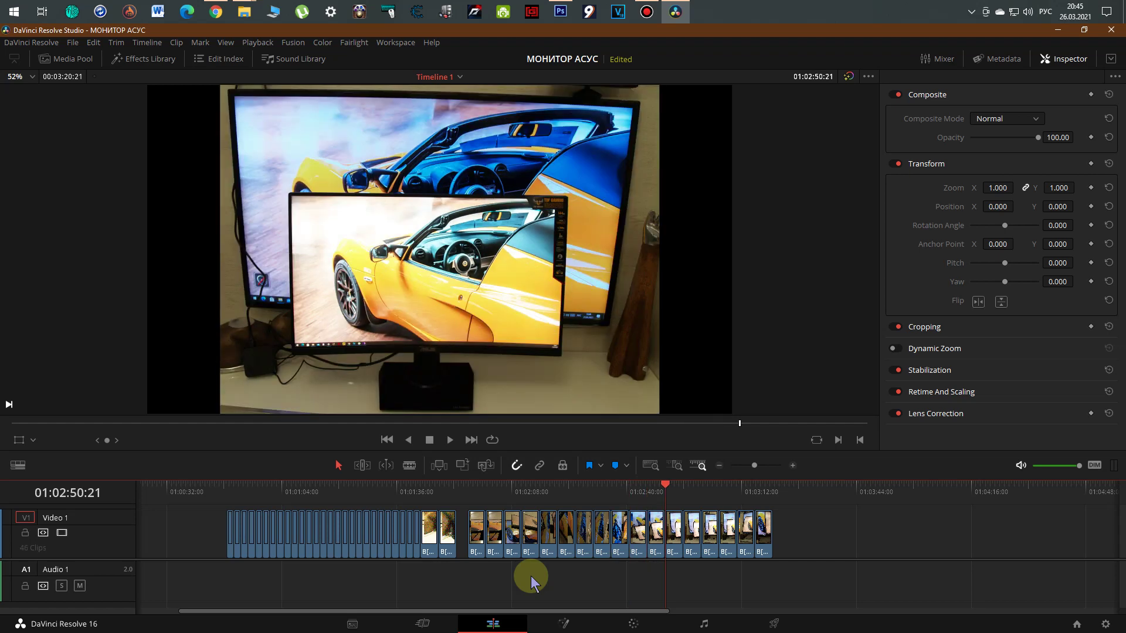
key(Down)
key(Down)
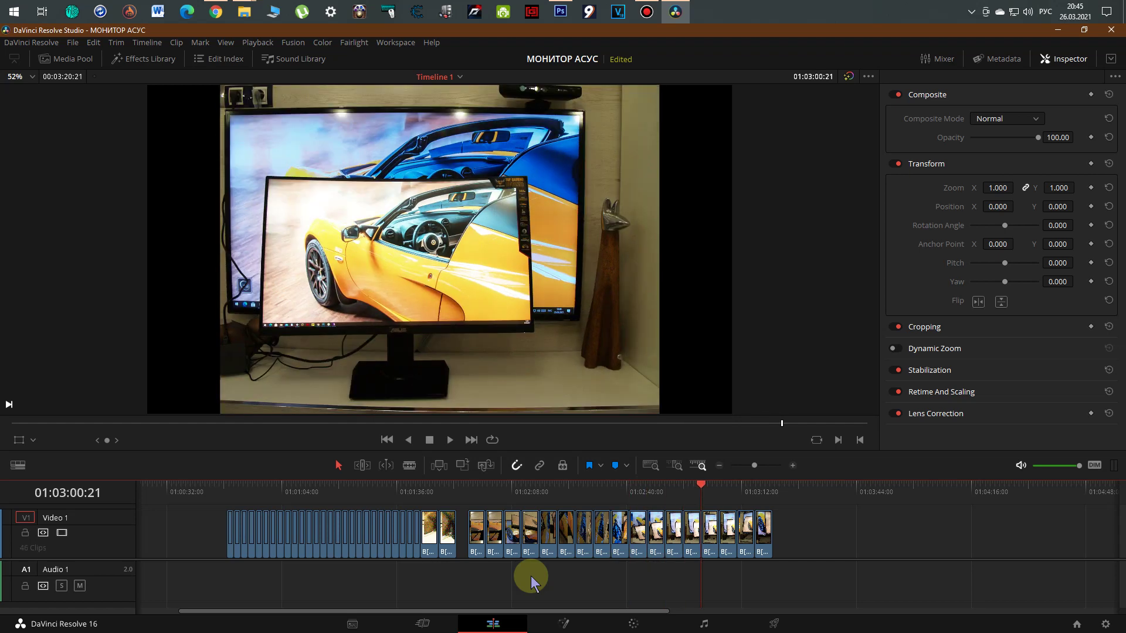
key(Up)
key(Up)
key(Up)
key(Up)
key(Up)
key(Up)
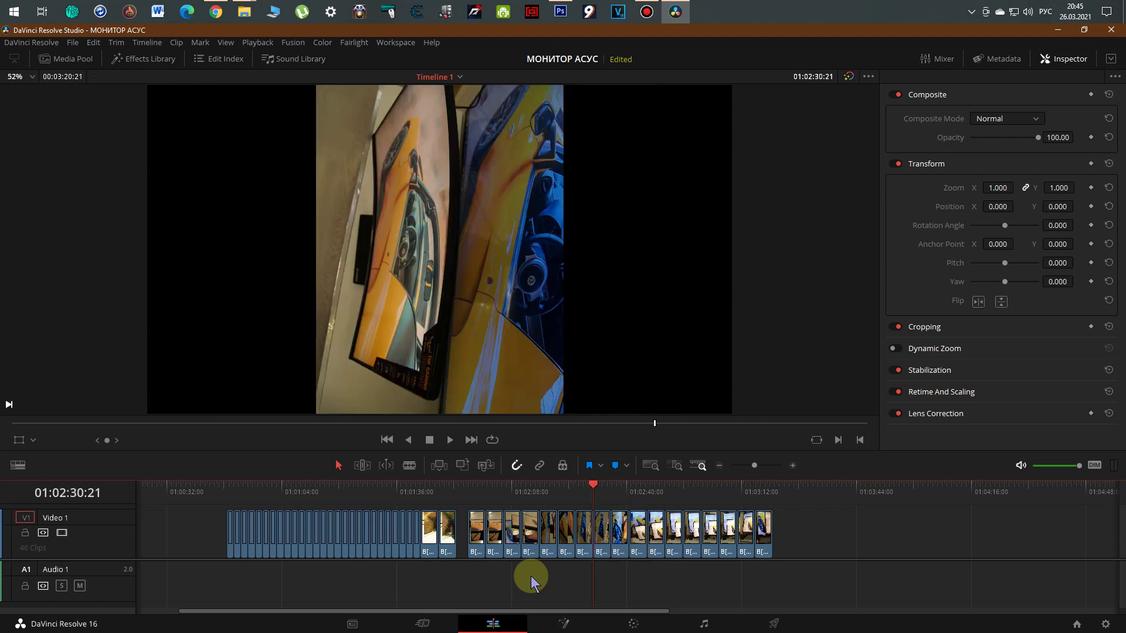
key(Up)
key(Up)
key(Up)
key(Up)
key(Up)
key(Up)
key(Up)
key(Up)
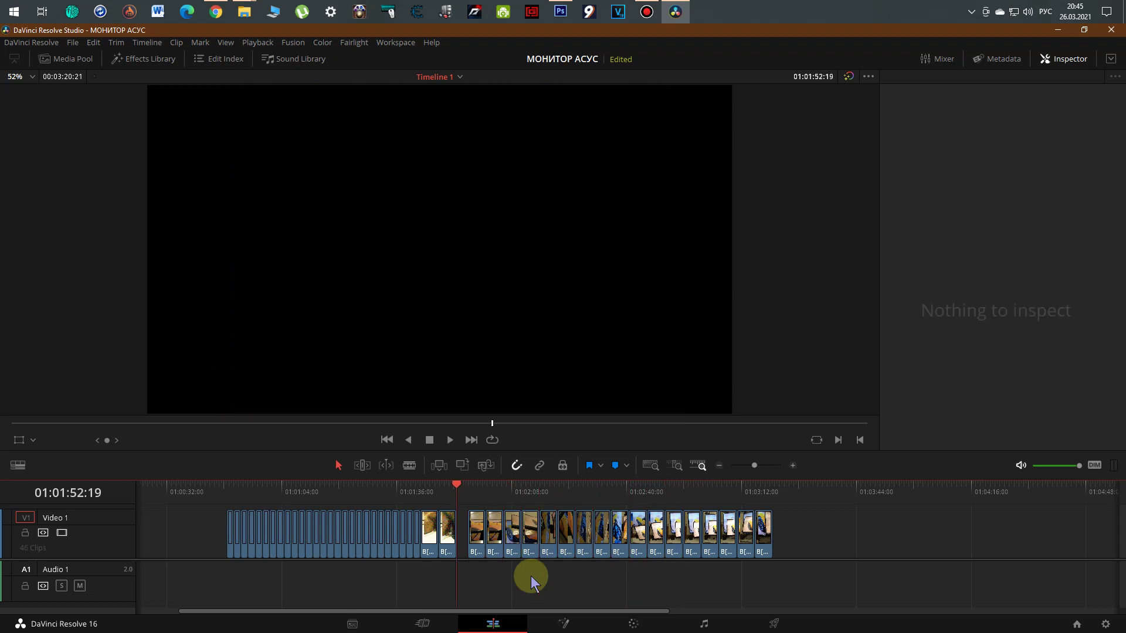
key(Down)
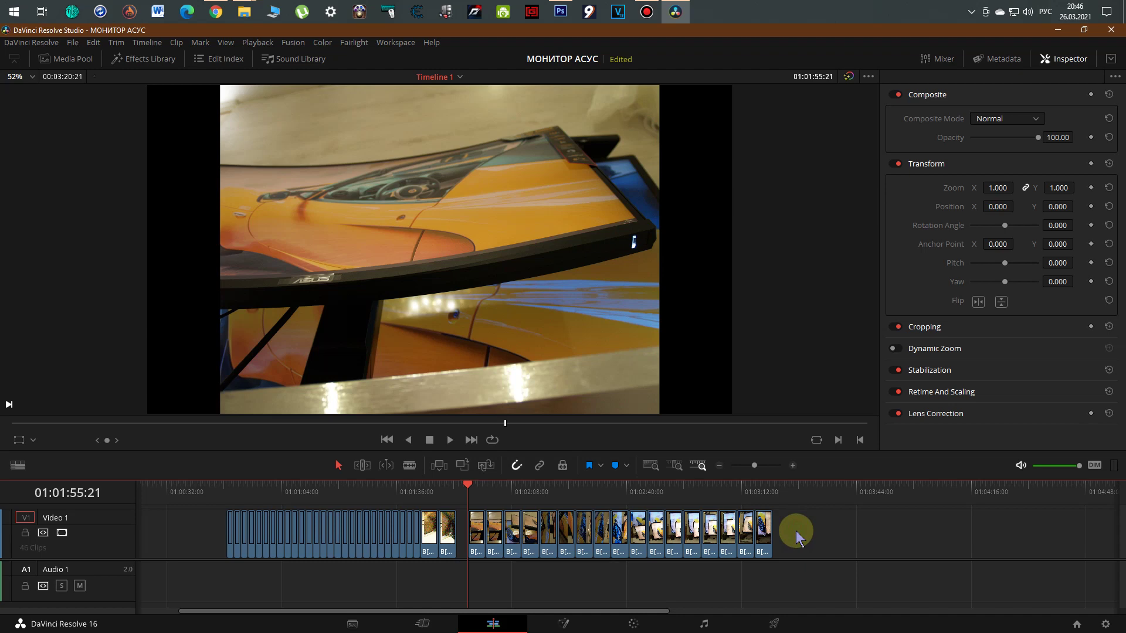
- Marquee-select all photo clips after the gap on Video 1 and bring up their context menu
drag(796, 531, 472, 550)
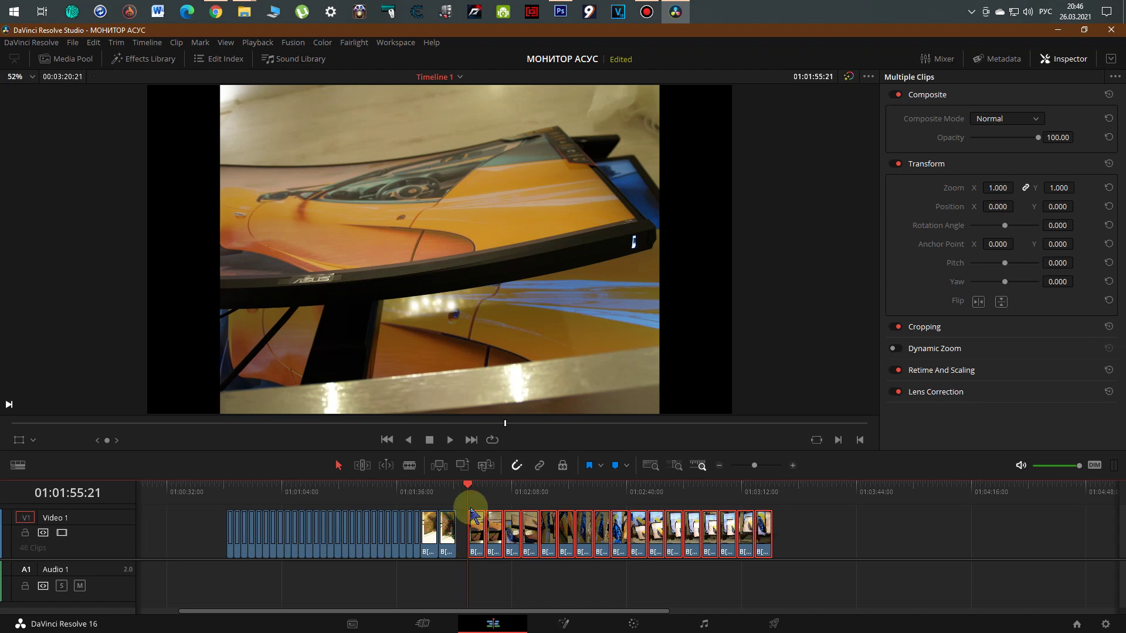
right_click(766, 537)
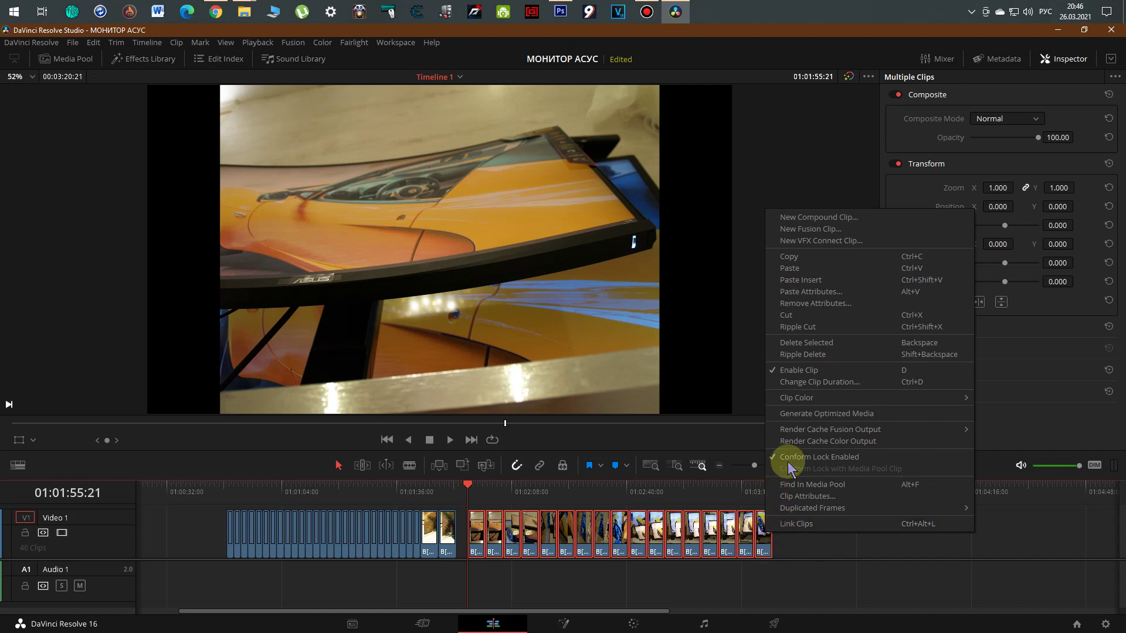
mouse_move(818, 401)
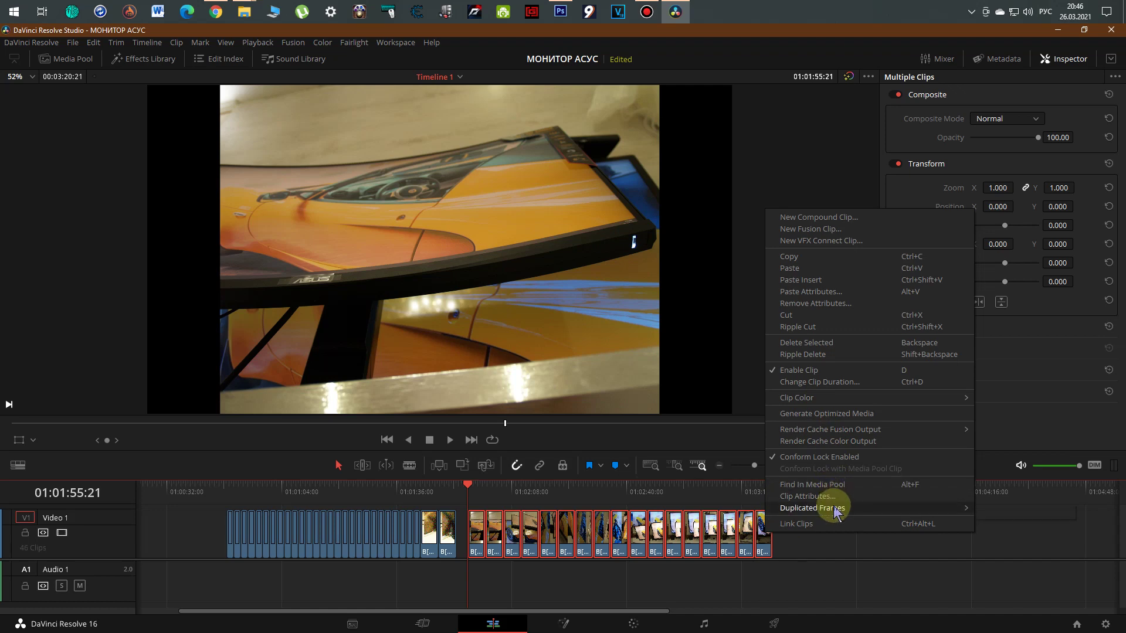
mouse_move(832, 507)
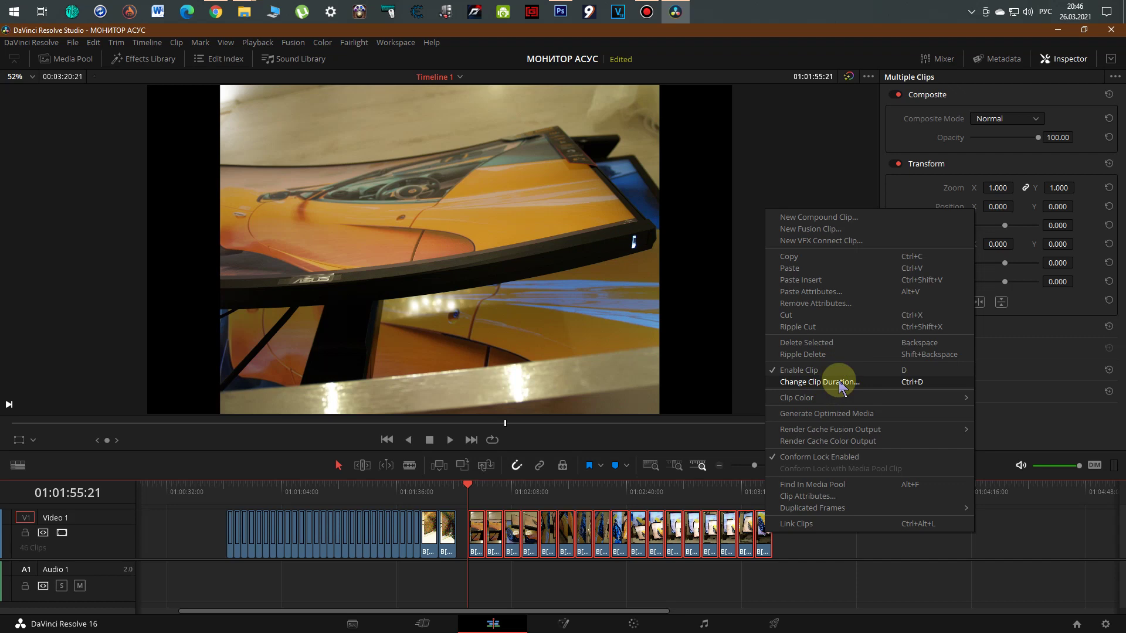
- Change the duration of the selected photo clips to 00:00:01:00 each
click(840, 382)
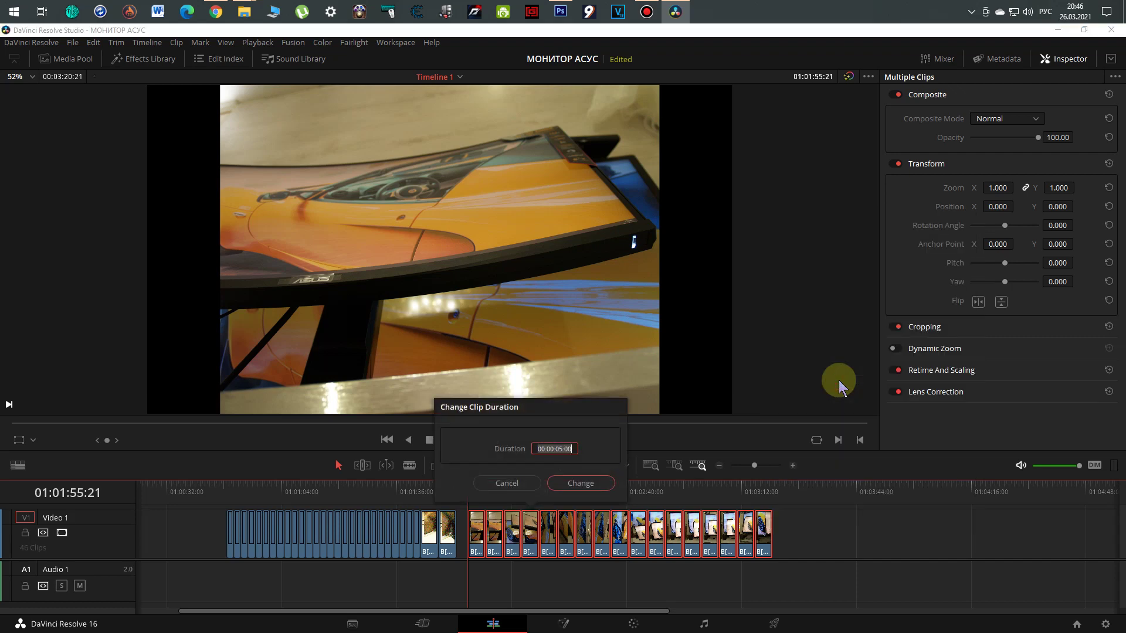
click(563, 453)
text(1)
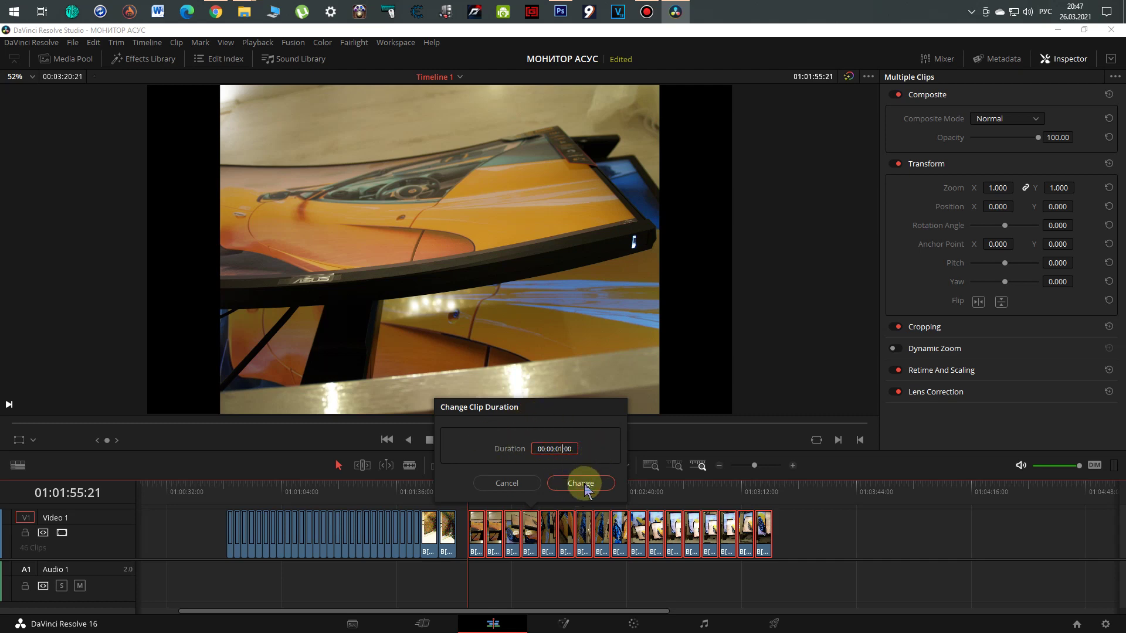
click(585, 484)
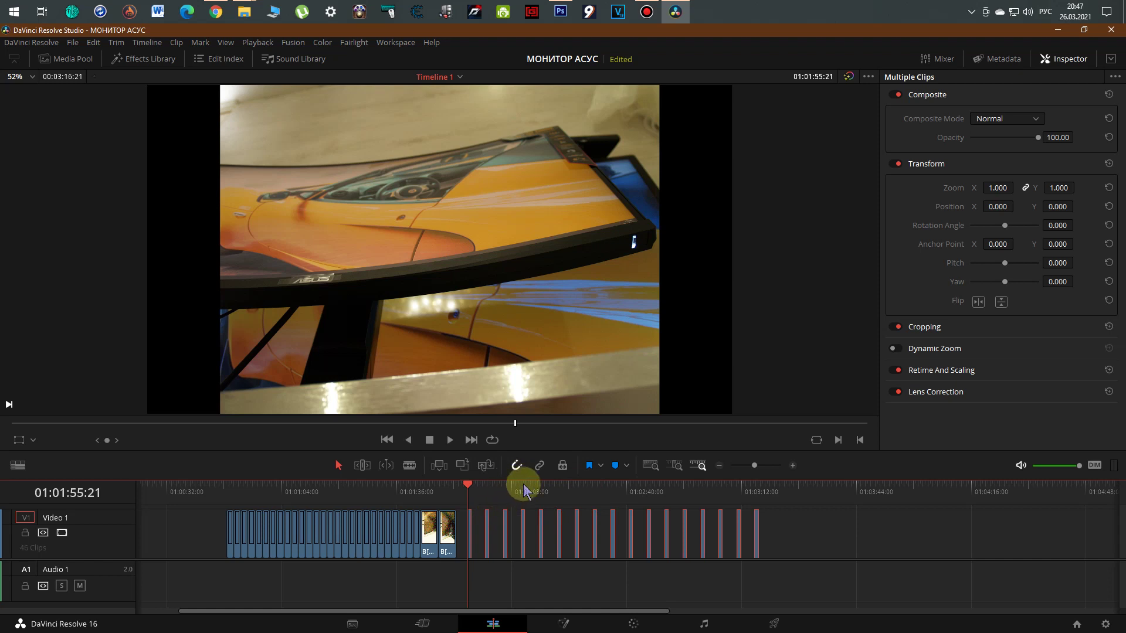
- Scroll and zoom the timeline to find the spaced-out one-second photo clips
scroll(523, 490, left, 3)
scroll(524, 490, right, 4)
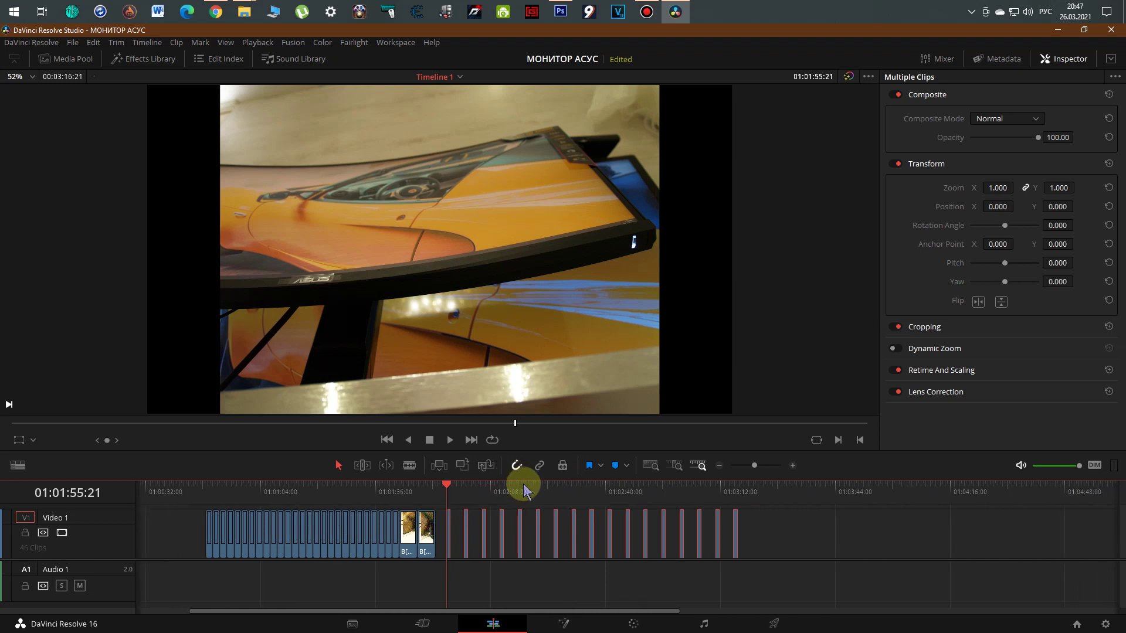
scroll(533, 534, up, 2)
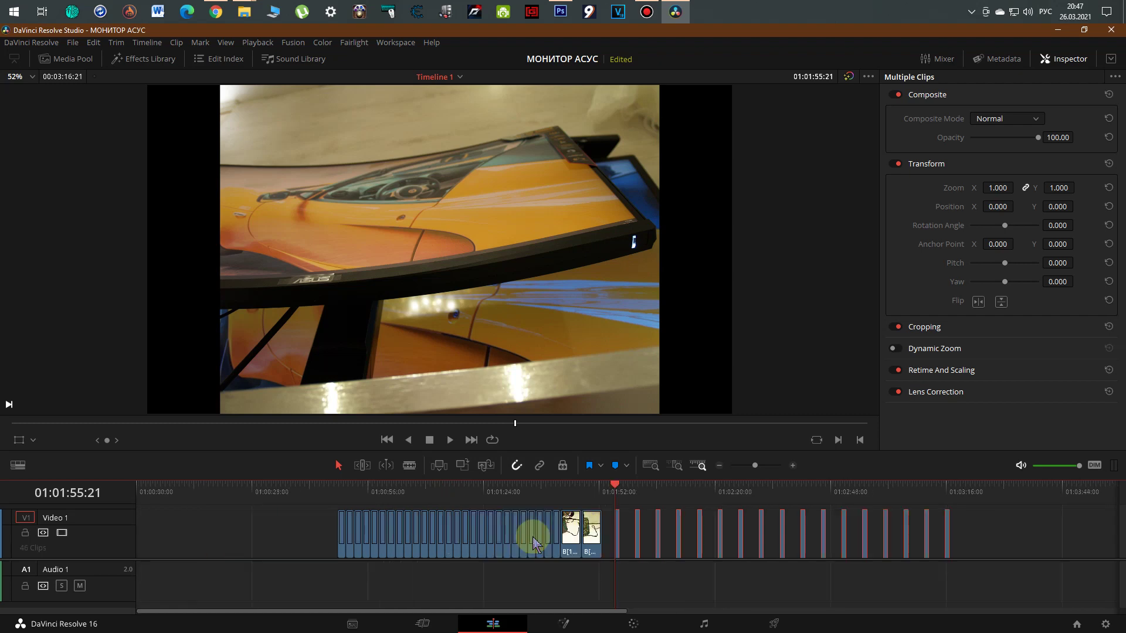
scroll(534, 543, up, 2)
scroll(534, 542, up, 1)
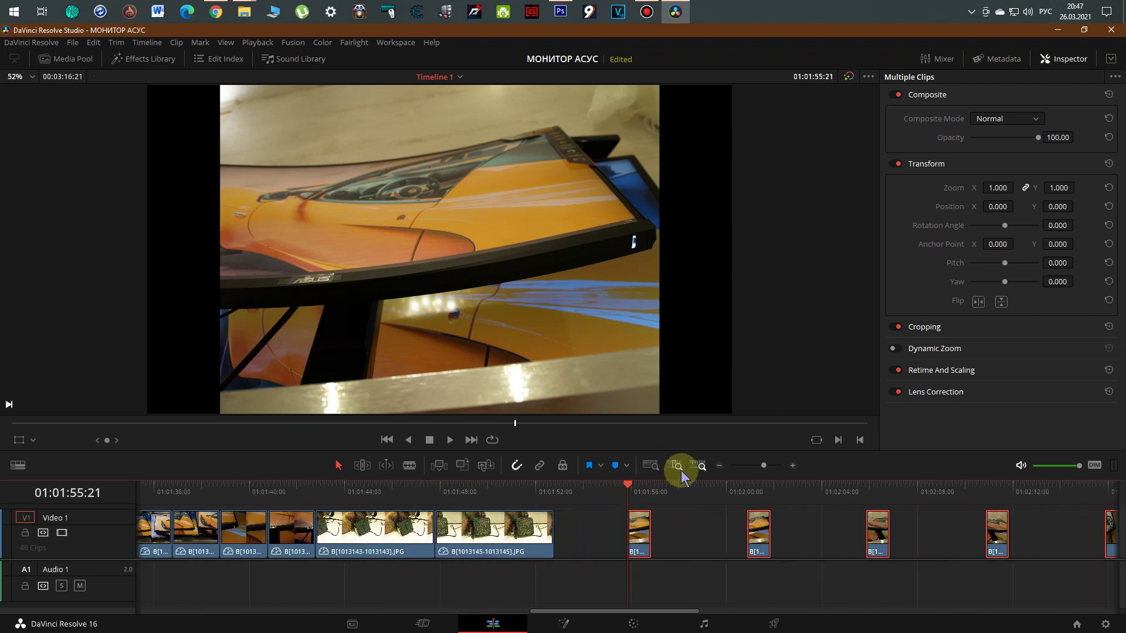
scroll(698, 498, right, 2)
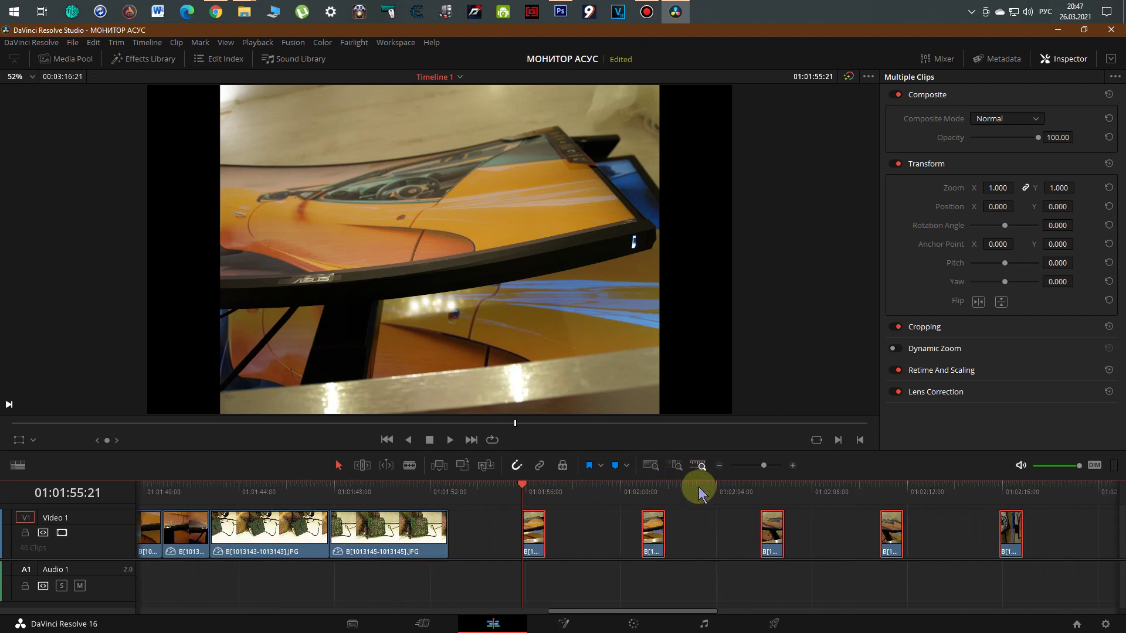
scroll(700, 494, right, 2)
scroll(699, 494, right, 1)
scroll(699, 494, right, 1)
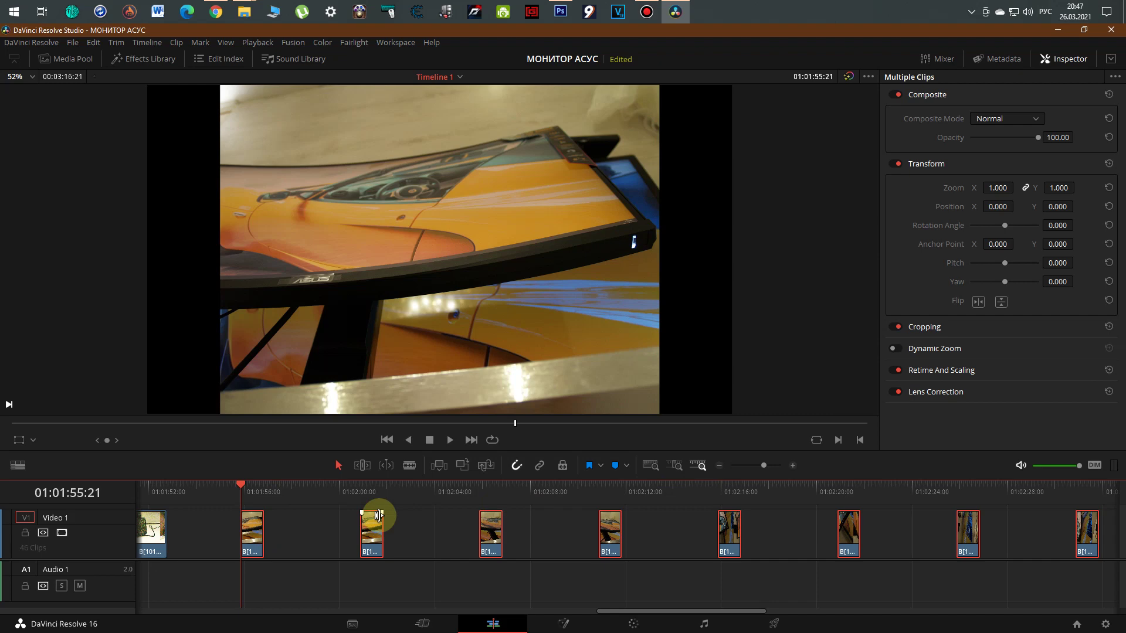
scroll(378, 516, down, 2)
scroll(380, 518, down, 2)
scroll(382, 522, down, 1)
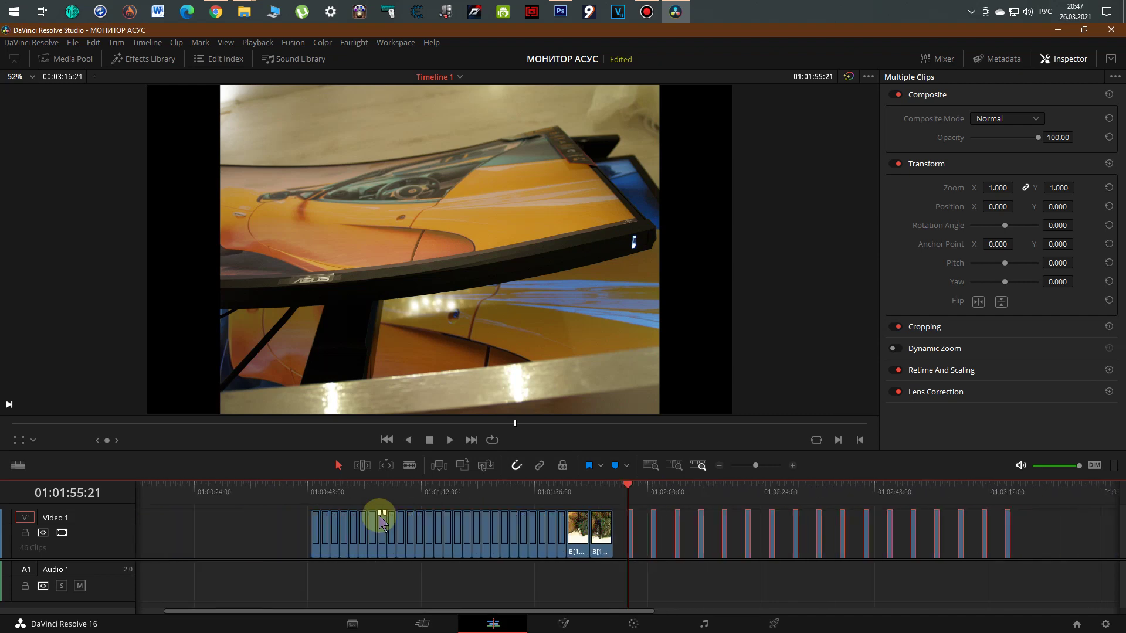
scroll(605, 493, left, 2)
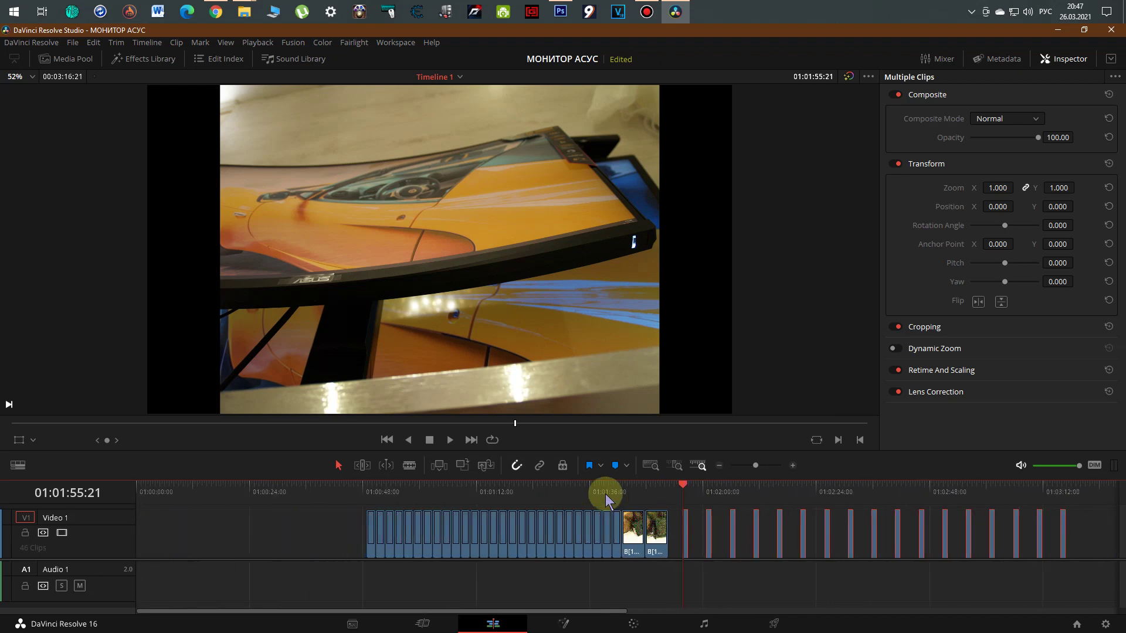
- Place the playhead in the first gap and zoom in until the clip thumbnails are large
click(691, 488)
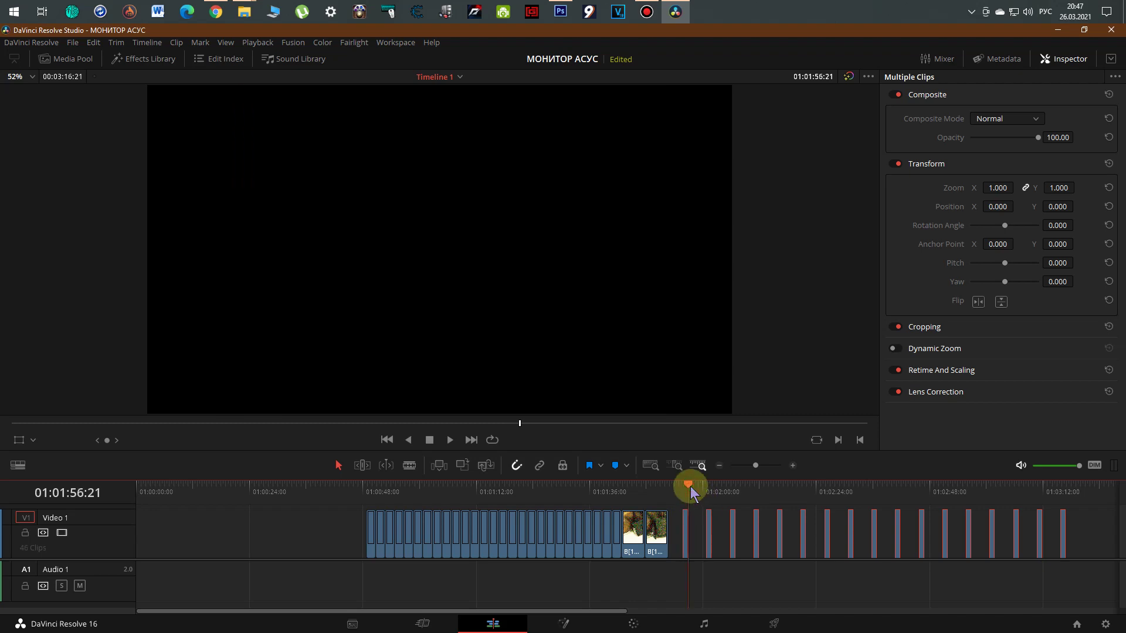
scroll(704, 525, up, 1)
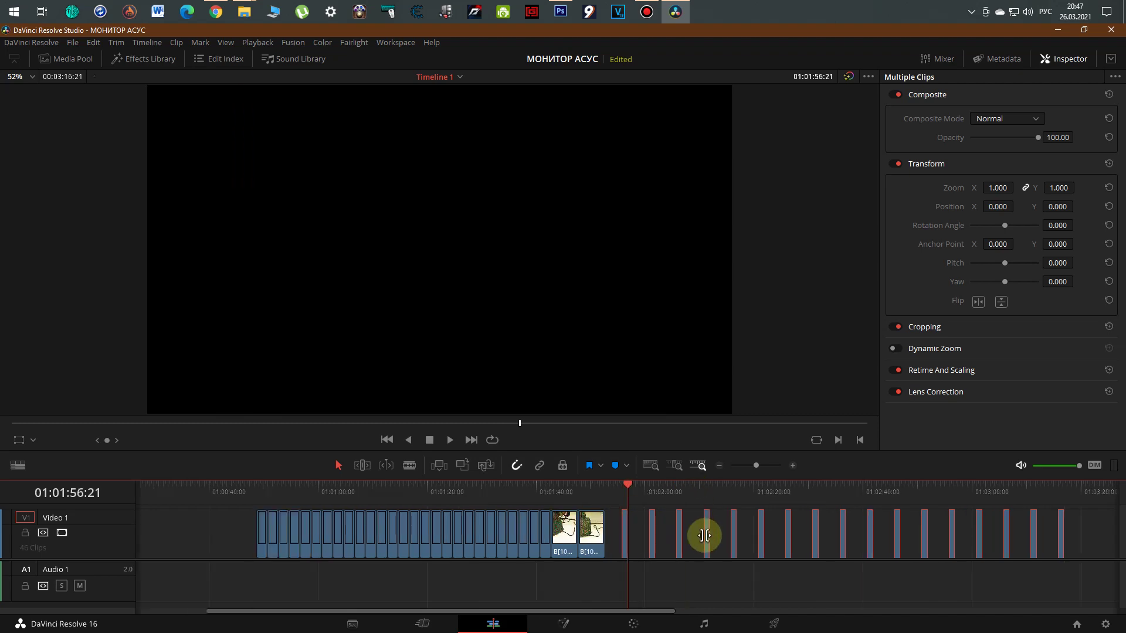
scroll(704, 536, up, 2)
scroll(703, 537, up, 3)
scroll(706, 539, up, 1)
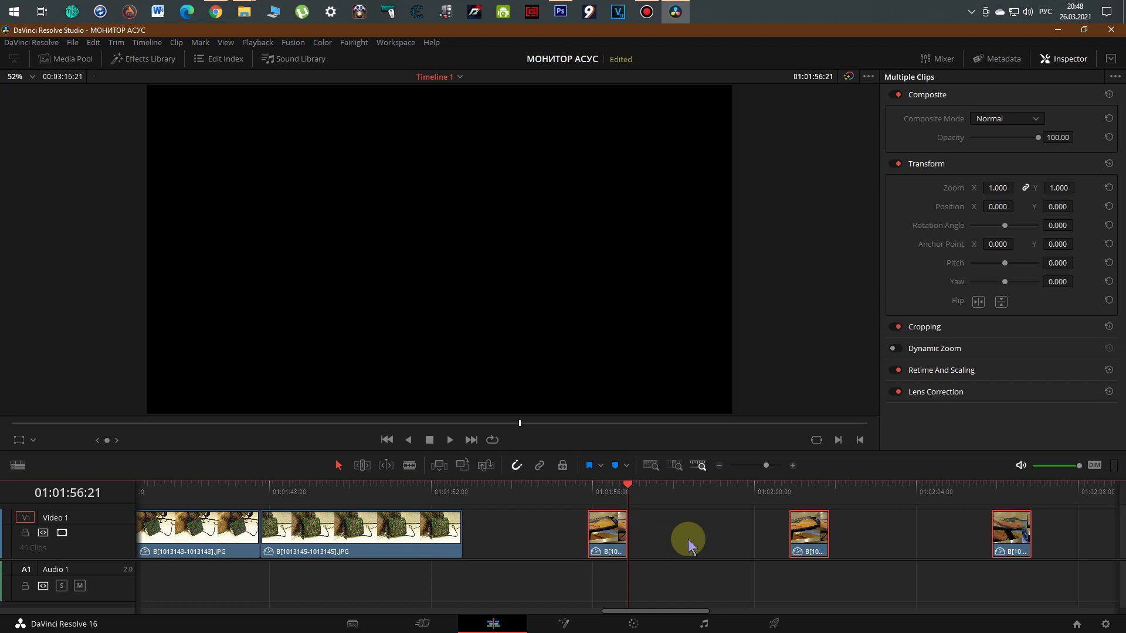
- Ripple-delete the first nine empty gaps on Video 1, pulling later photos left
click(687, 539)
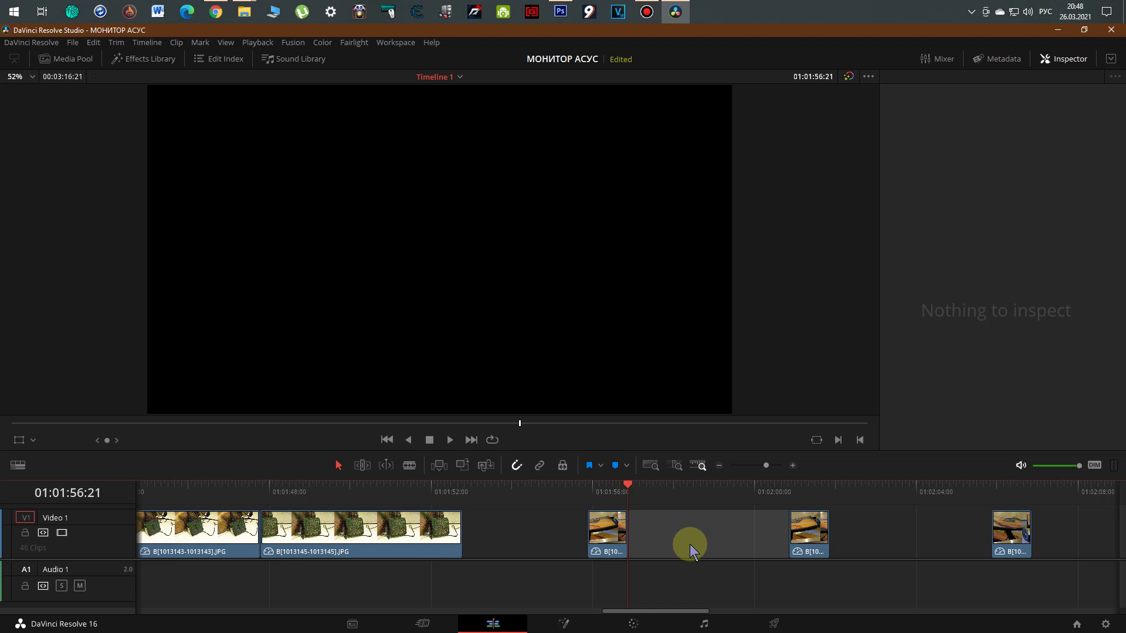
key(Delete)
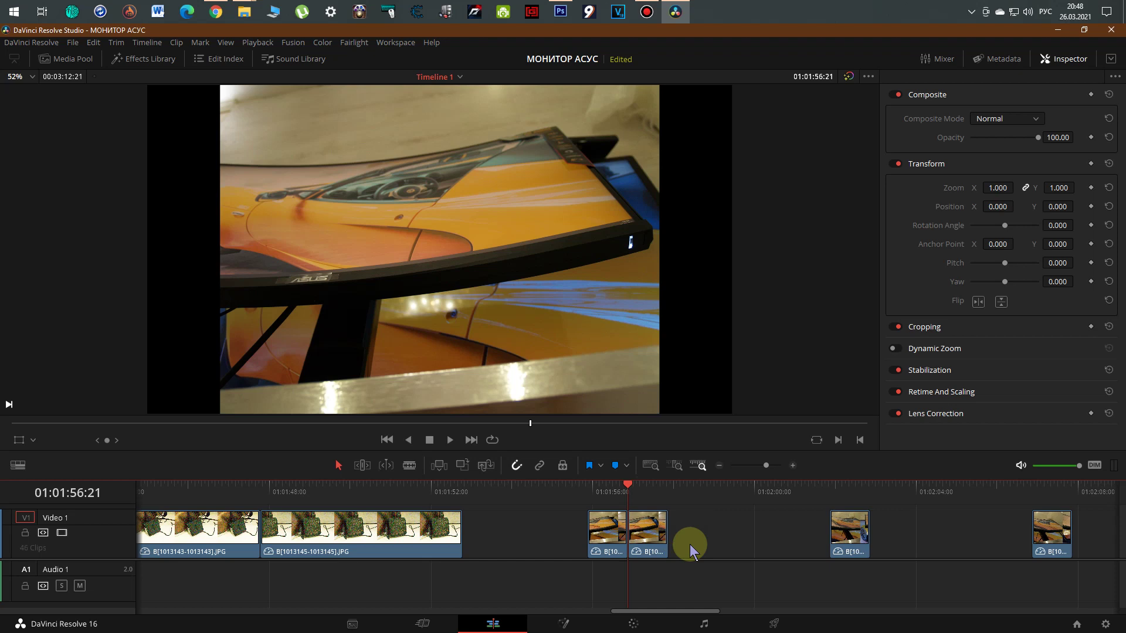
click(689, 544)
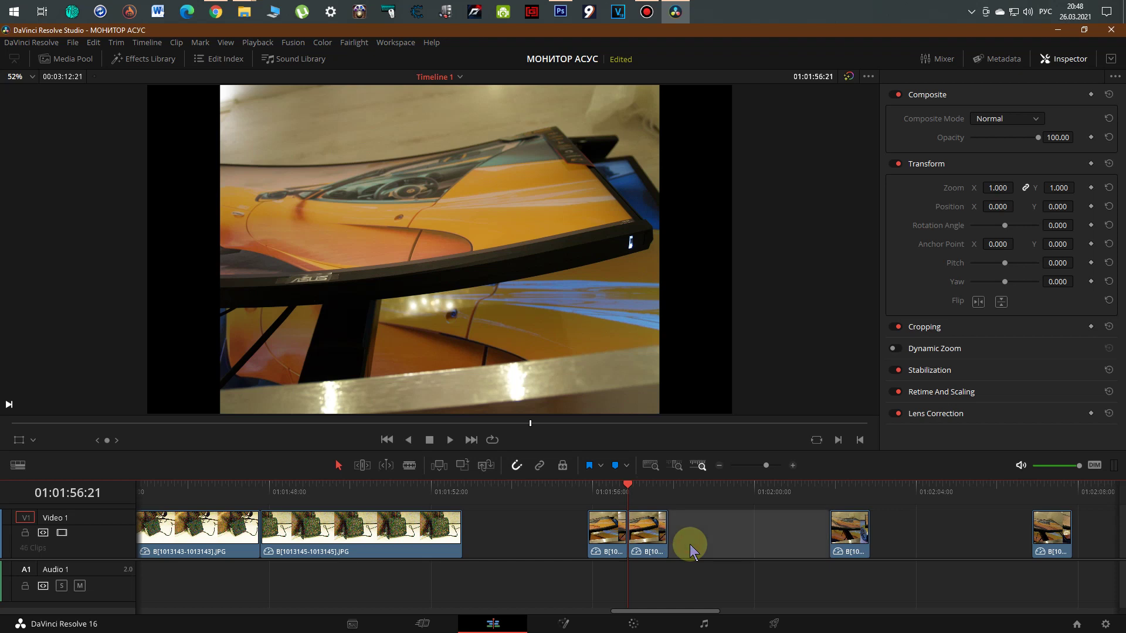
key(Delete)
click(762, 537)
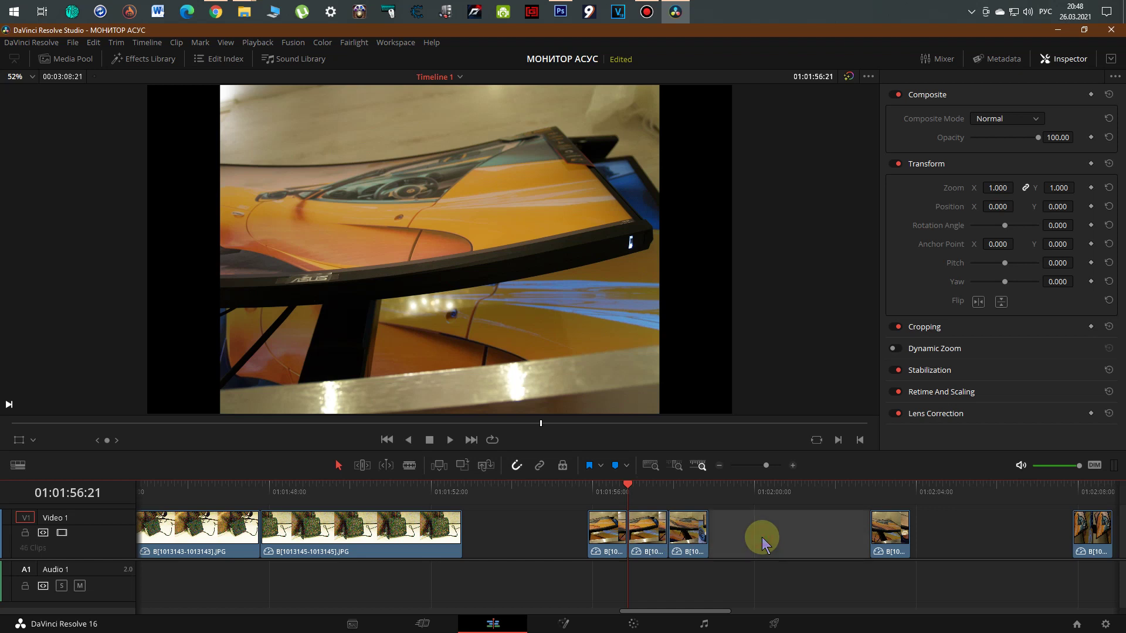
key(Delete)
click(762, 537)
key(Delete)
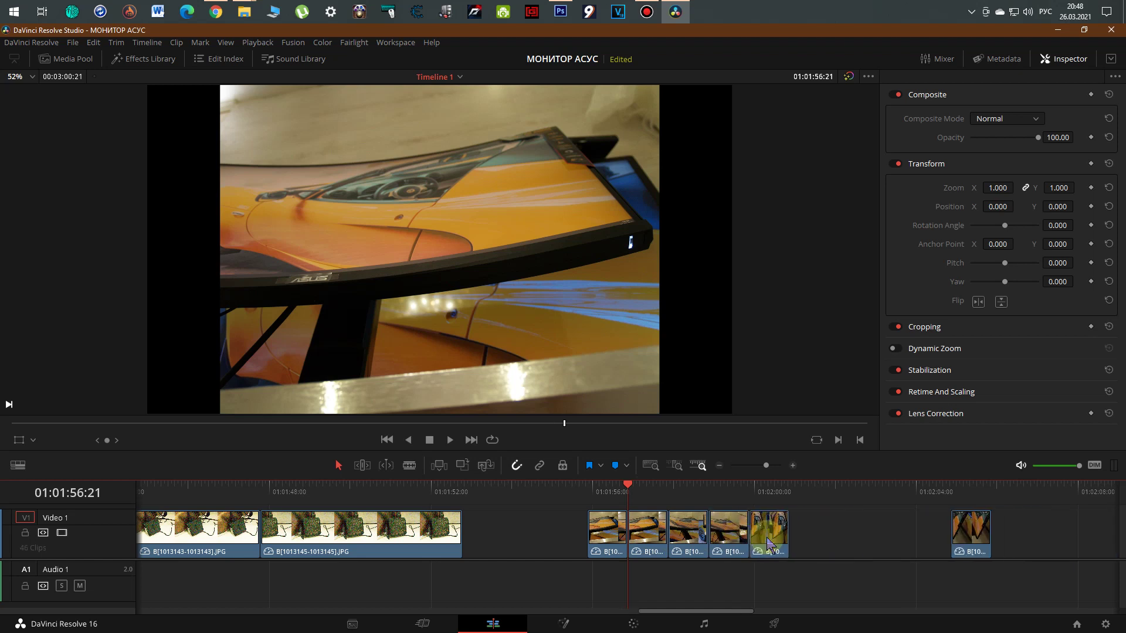
click(811, 536)
key(Delete)
click(860, 538)
key(Delete)
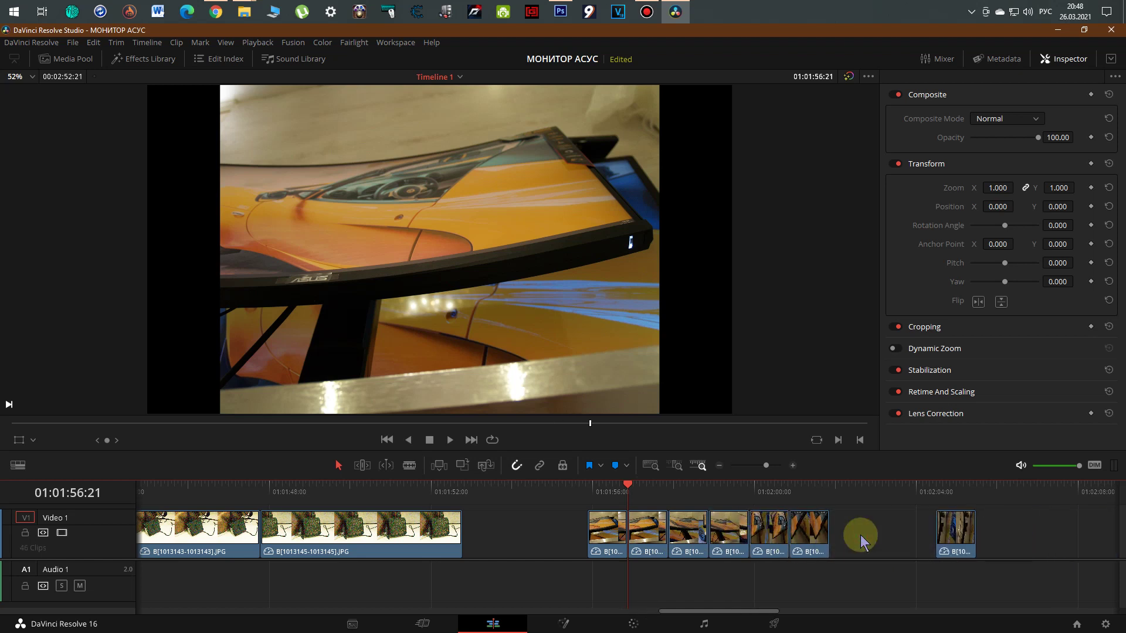
click(900, 537)
key(Delete)
click(941, 535)
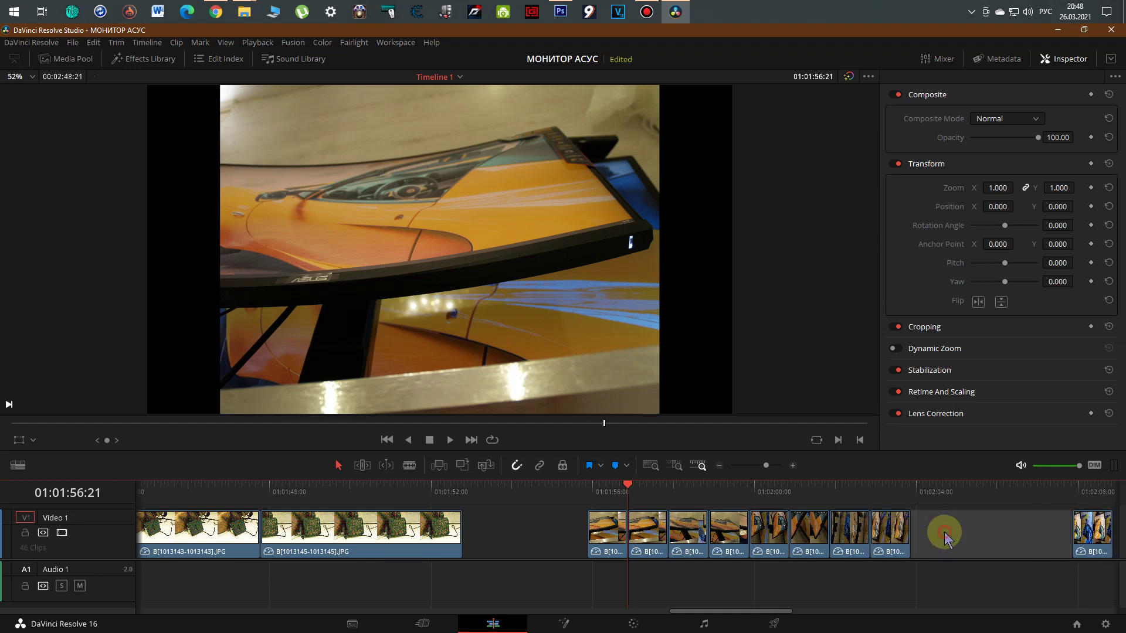
key(Delete)
click(980, 537)
key(Delete)
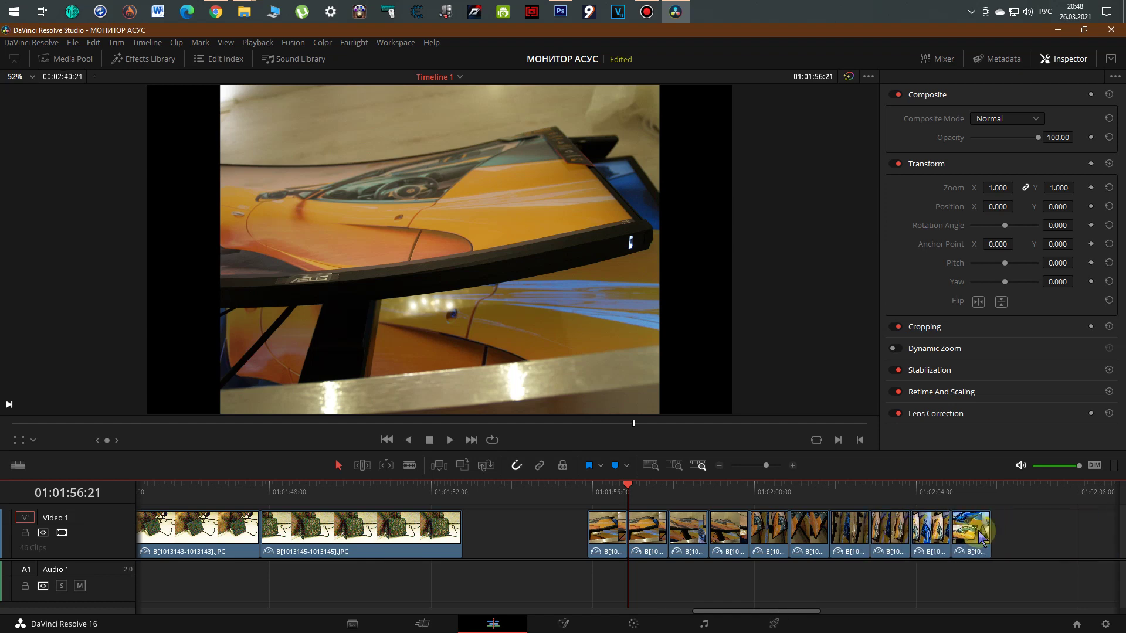
click(1018, 534)
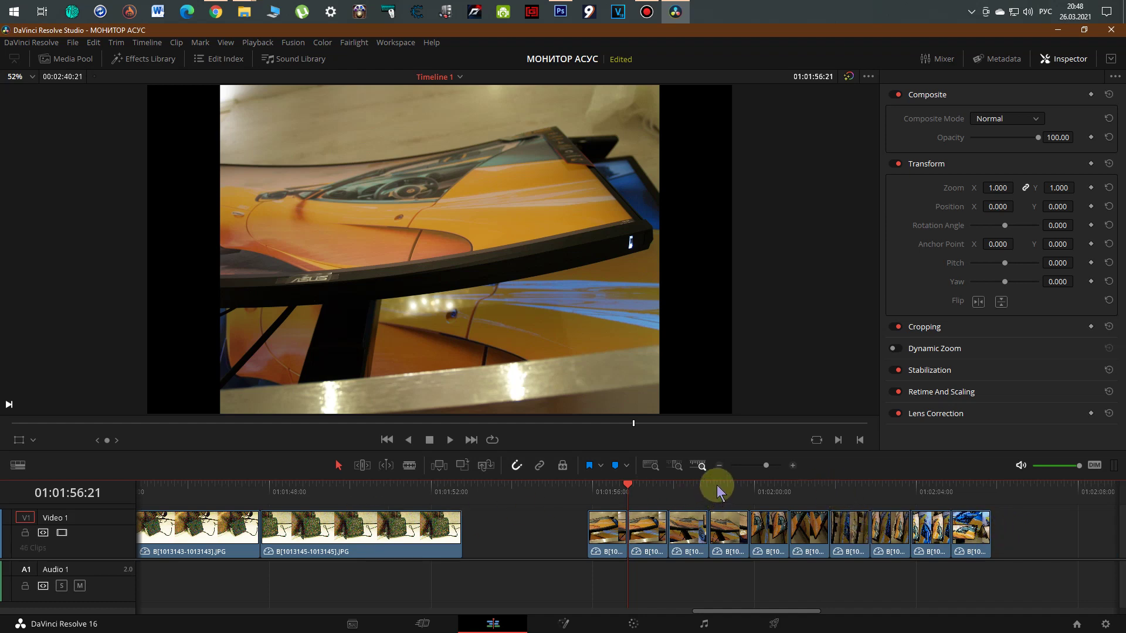
- Ripple-delete the remaining seven gaps so the last photos run back to back
scroll(717, 490, left, 2)
scroll(717, 490, right, 5)
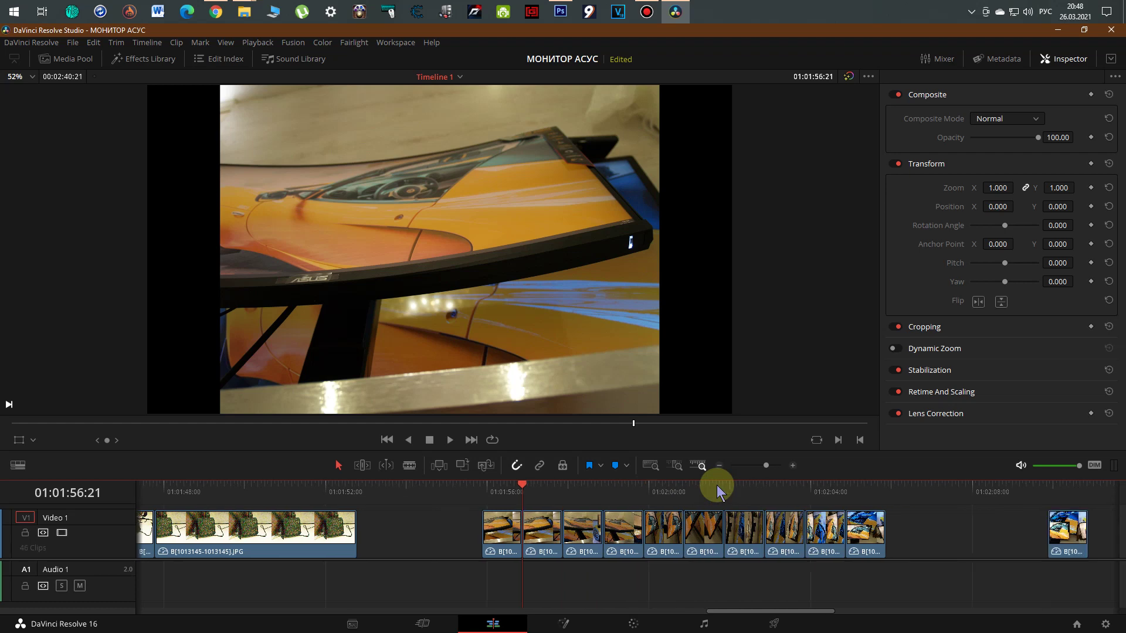
scroll(717, 489, right, 2)
scroll(716, 493, right, 2)
scroll(715, 497, right, 2)
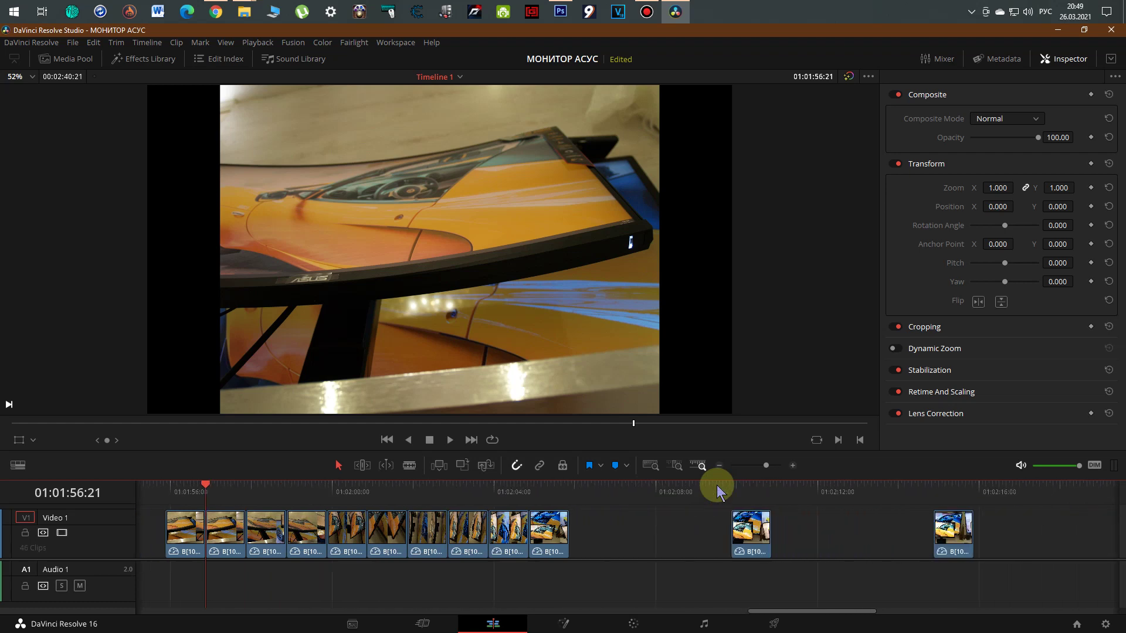
click(597, 539)
key(Delete)
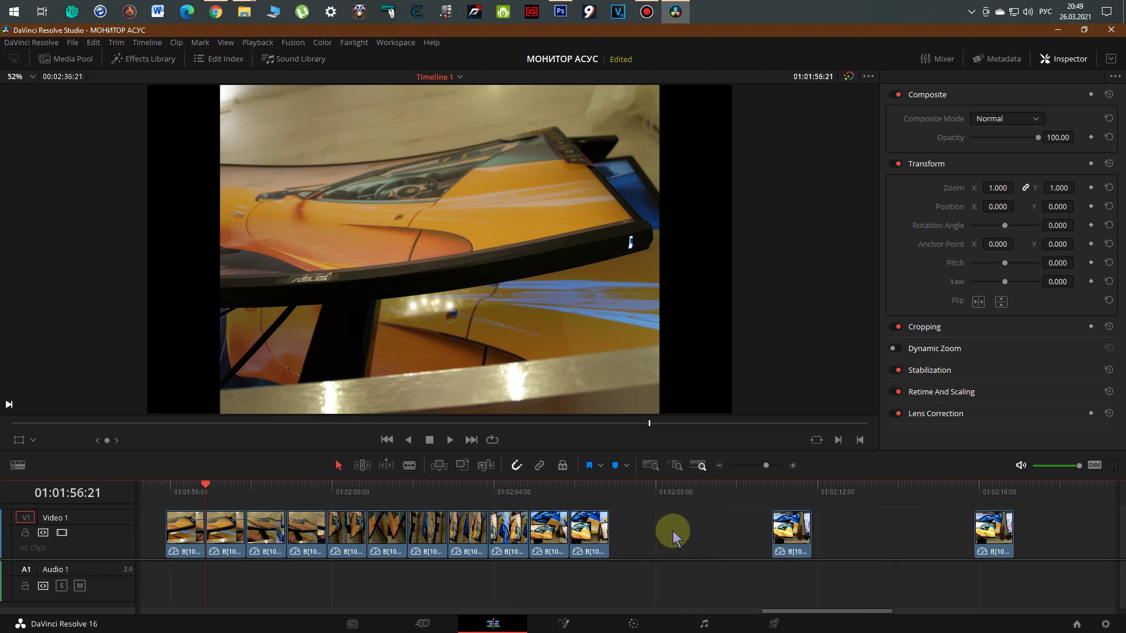
click(674, 530)
key(Delete)
click(737, 529)
key(Delete)
click(787, 531)
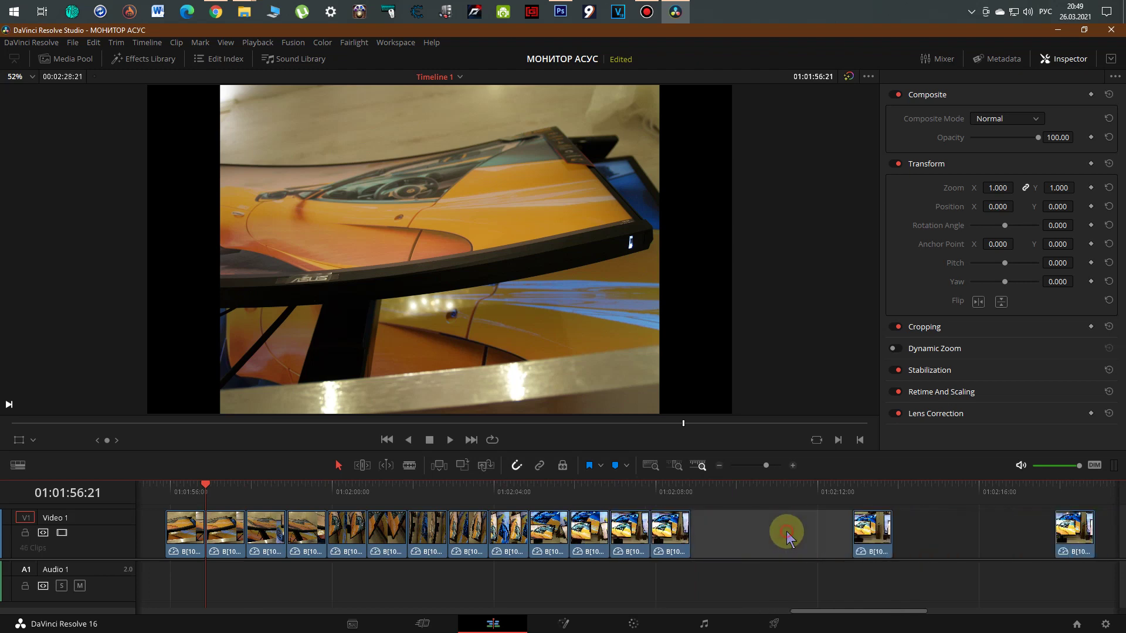
key(Delete)
click(851, 532)
key(Delete)
click(880, 532)
key(Delete)
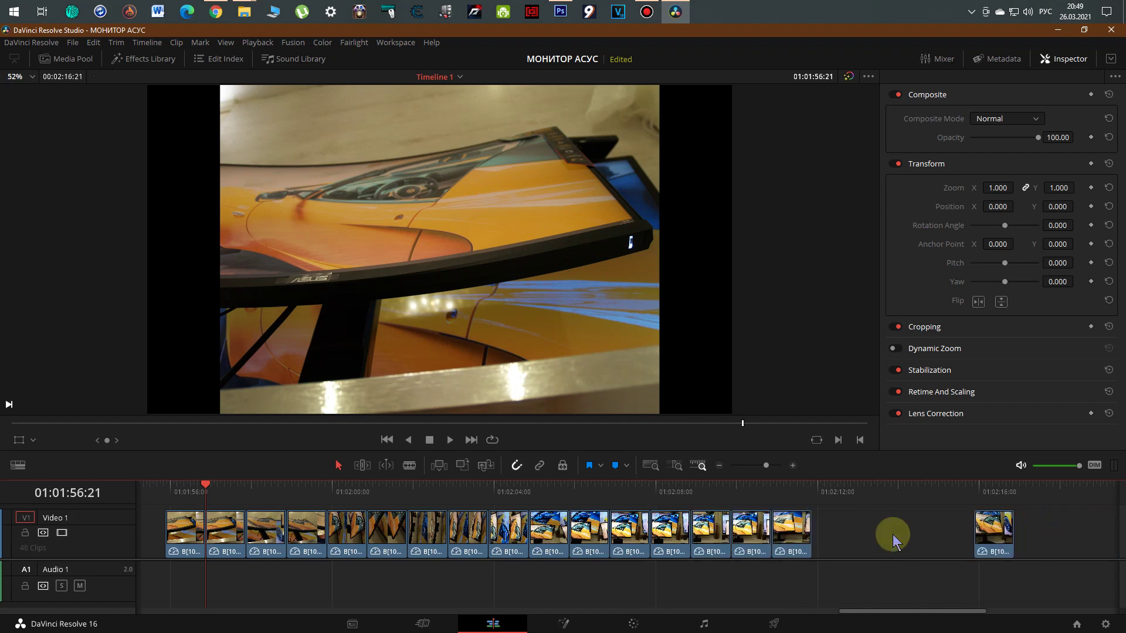
click(893, 536)
key(Delete)
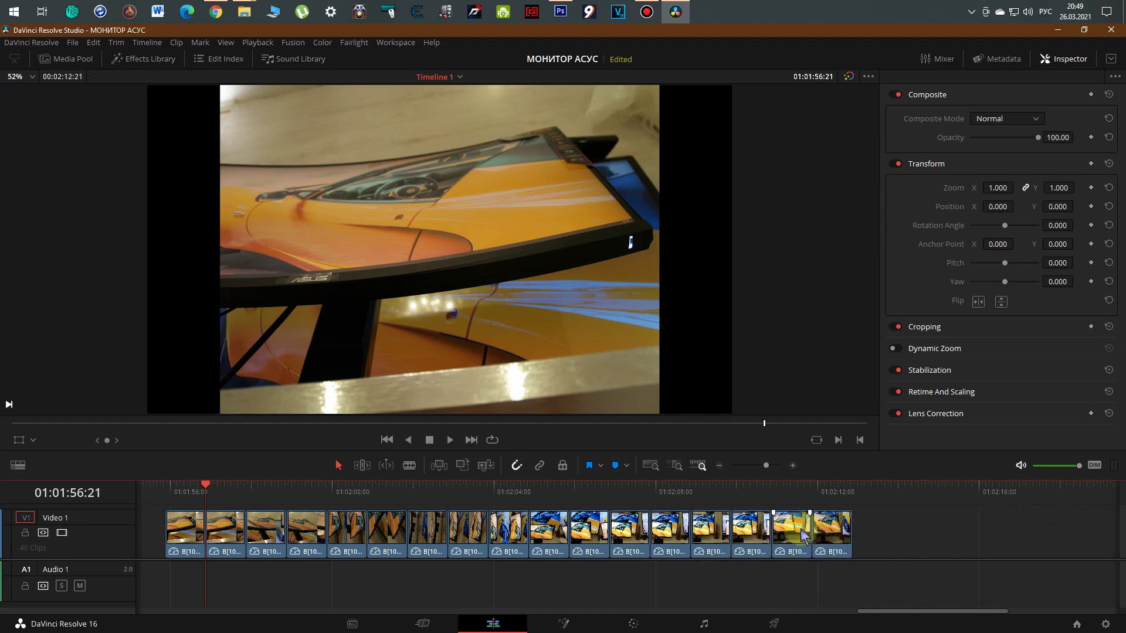
click(778, 534)
click(770, 544)
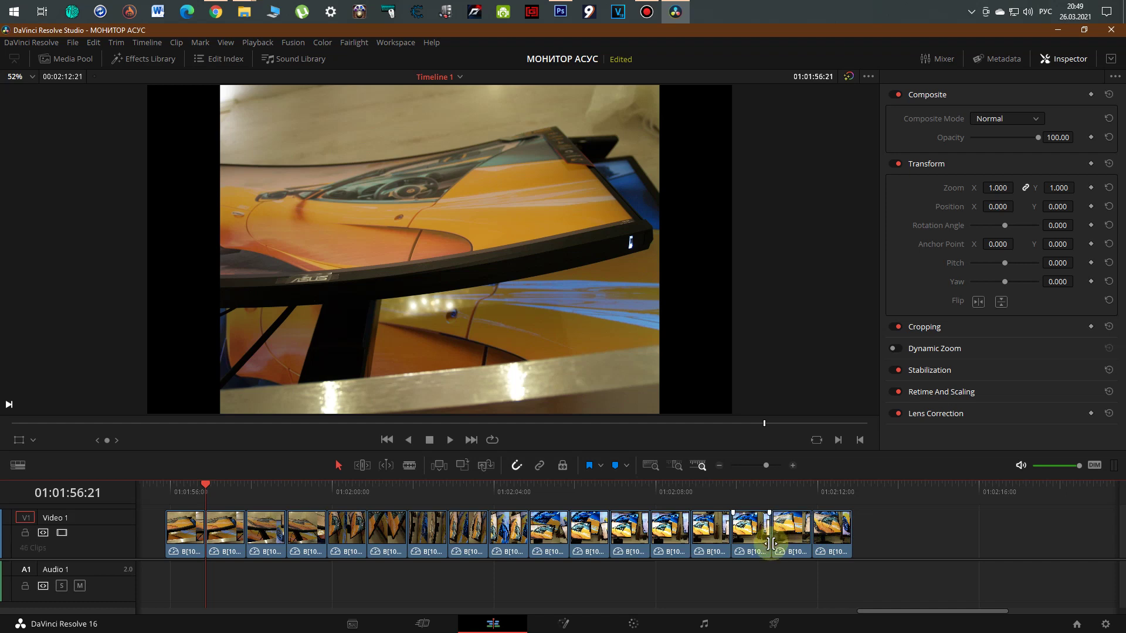
scroll(771, 544, down, 5)
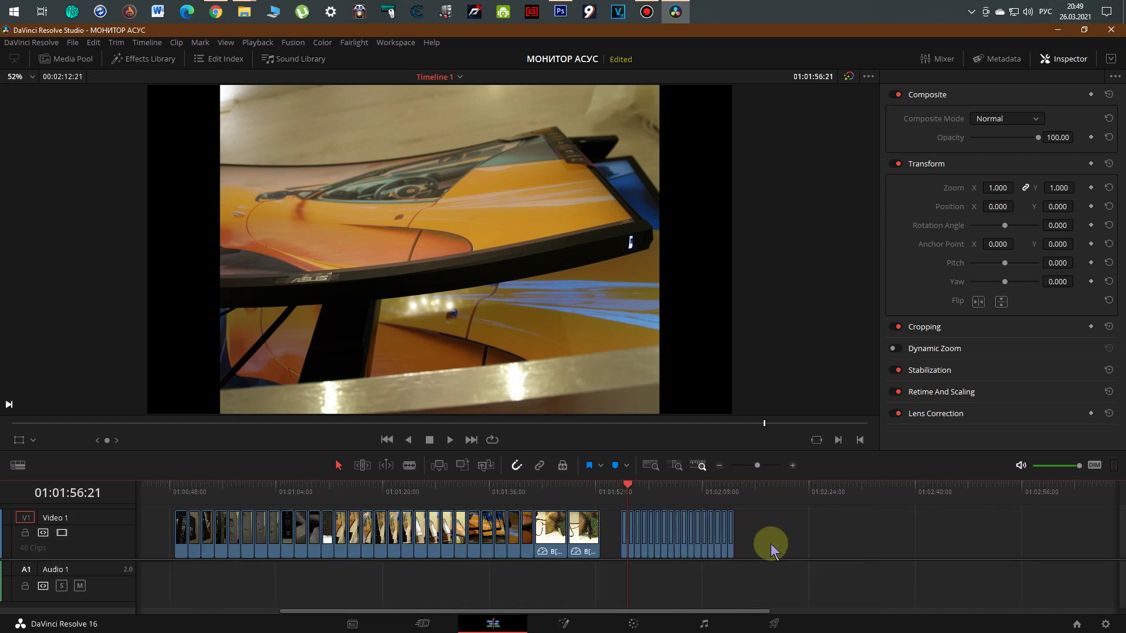
scroll(770, 544, up, 2)
scroll(771, 544, up, 2)
scroll(771, 544, up, 2)
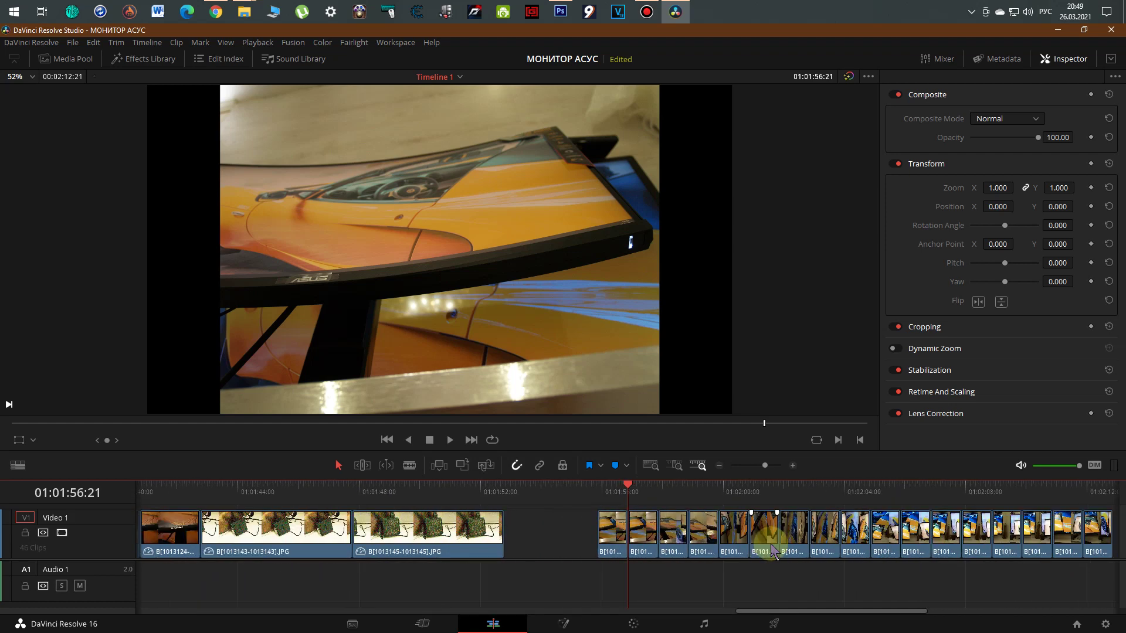
scroll(771, 544, up, 2)
scroll(771, 543, down, 2)
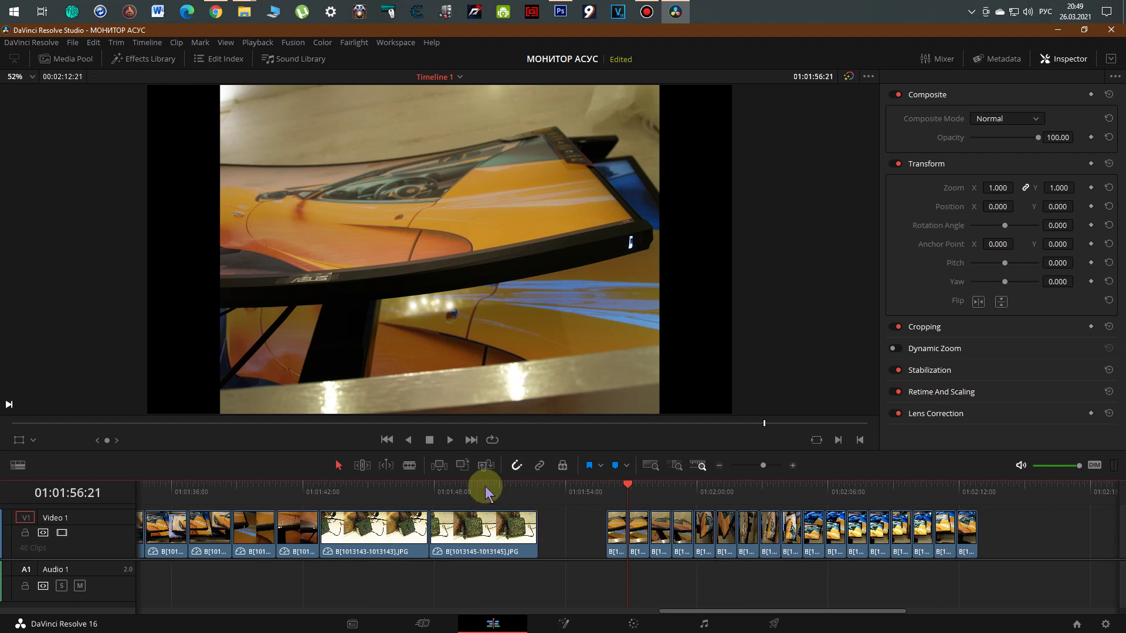
drag(483, 492, 508, 491)
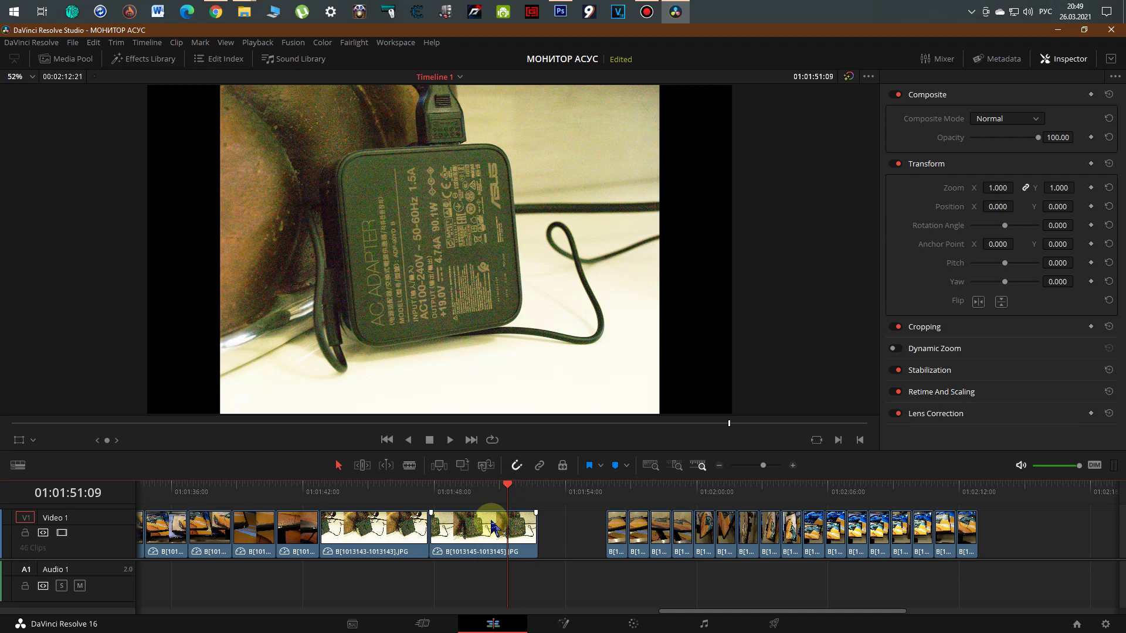
click(493, 526)
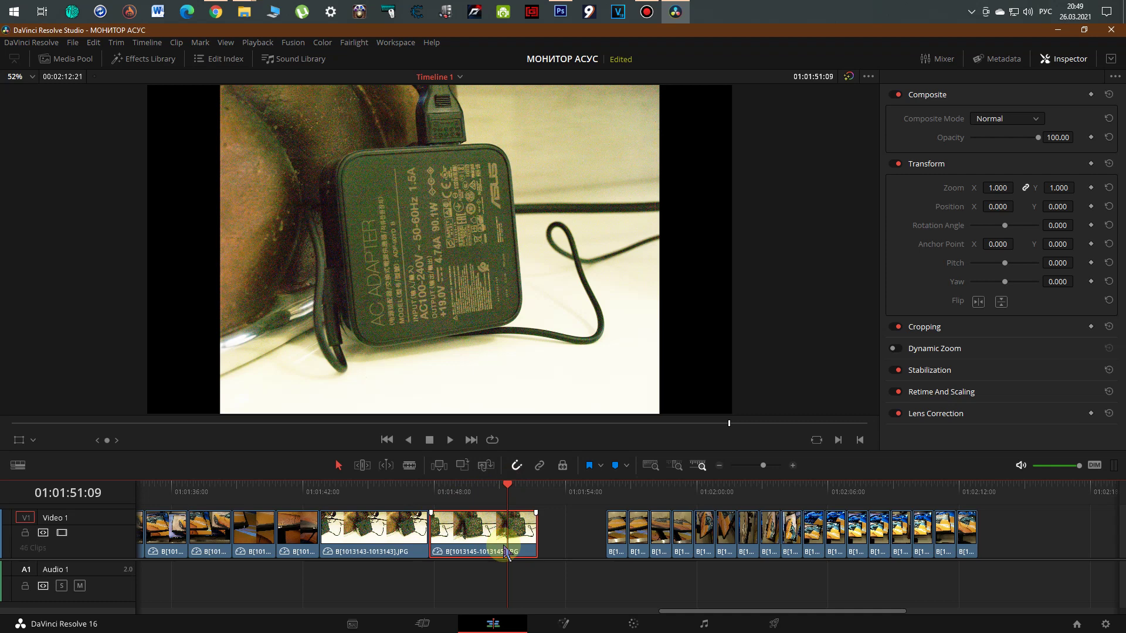
right_click(497, 535)
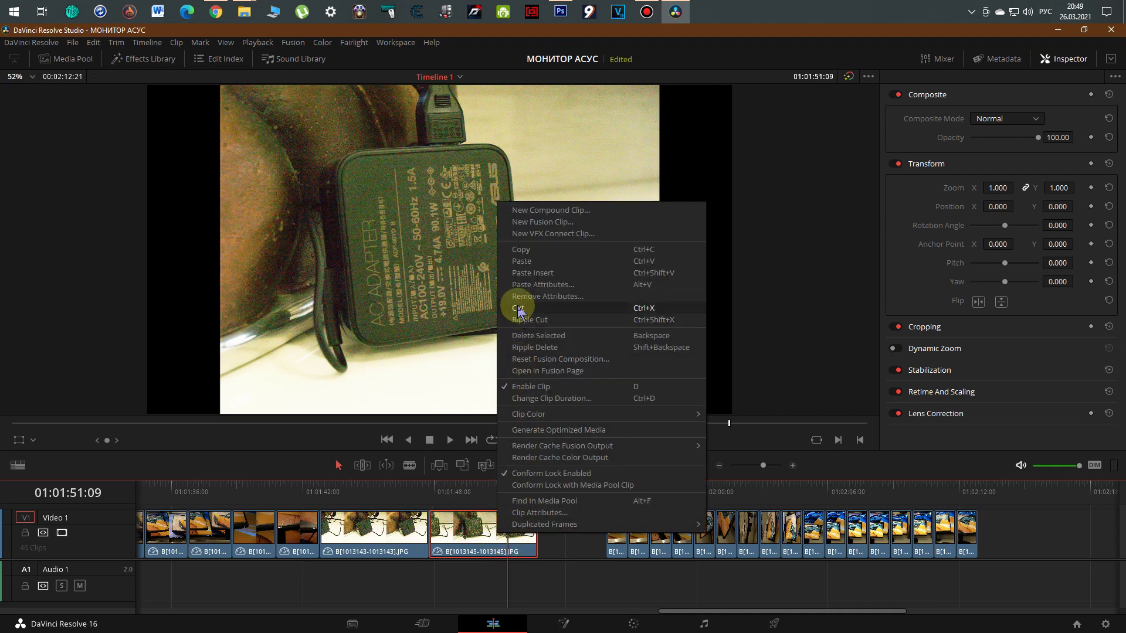
click(589, 590)
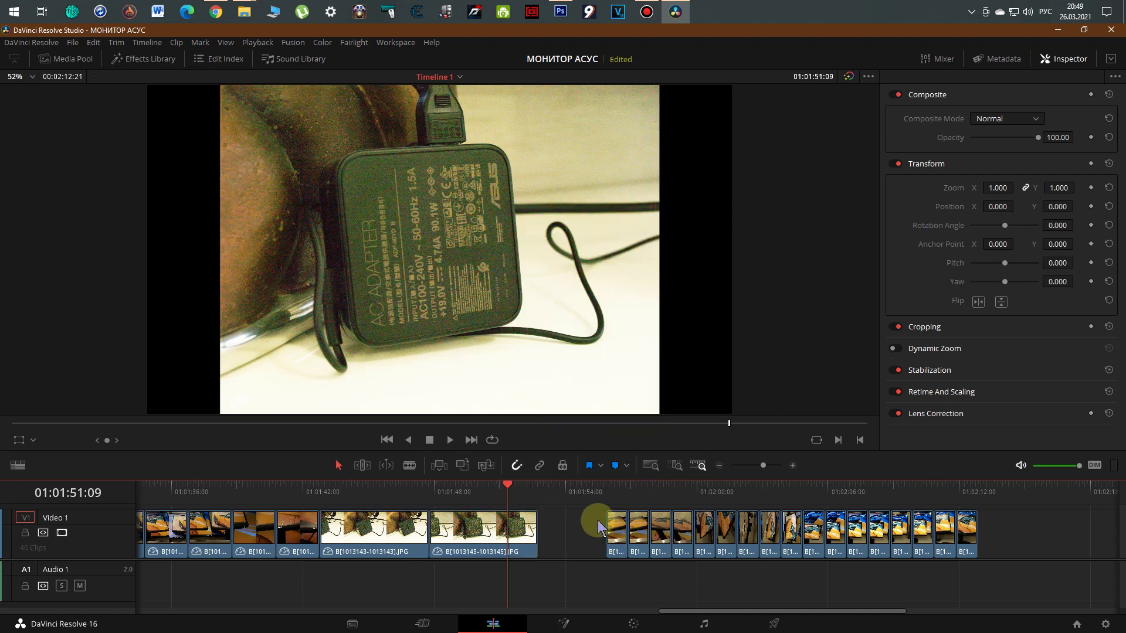
click(605, 488)
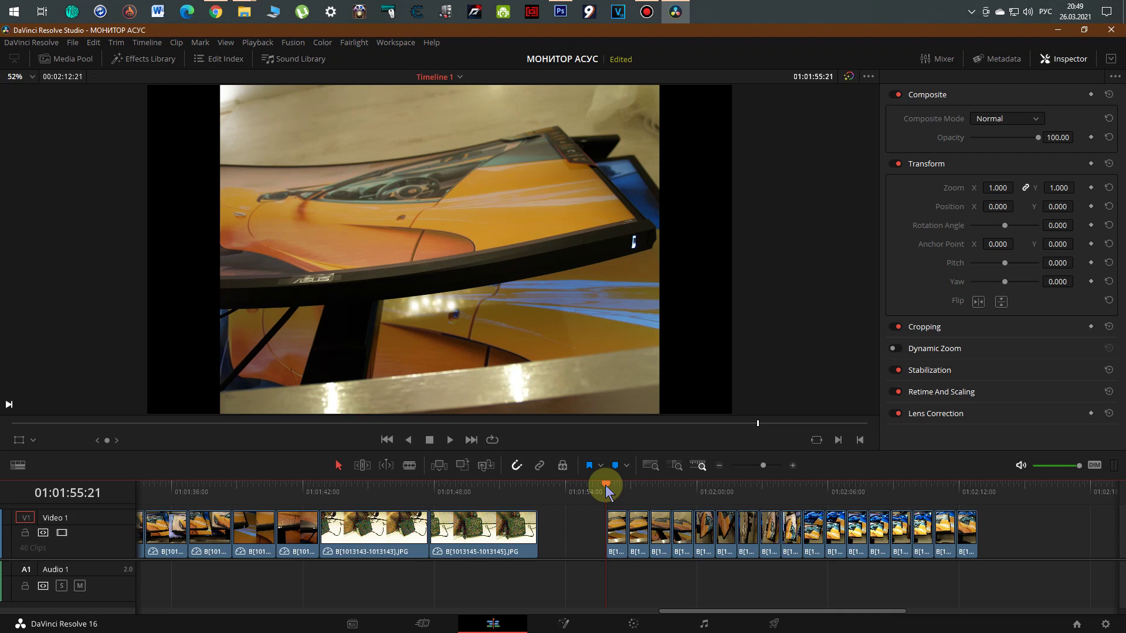
- Play the timeline from the playhead through the back-to-back one-second photos to the end
key(space)
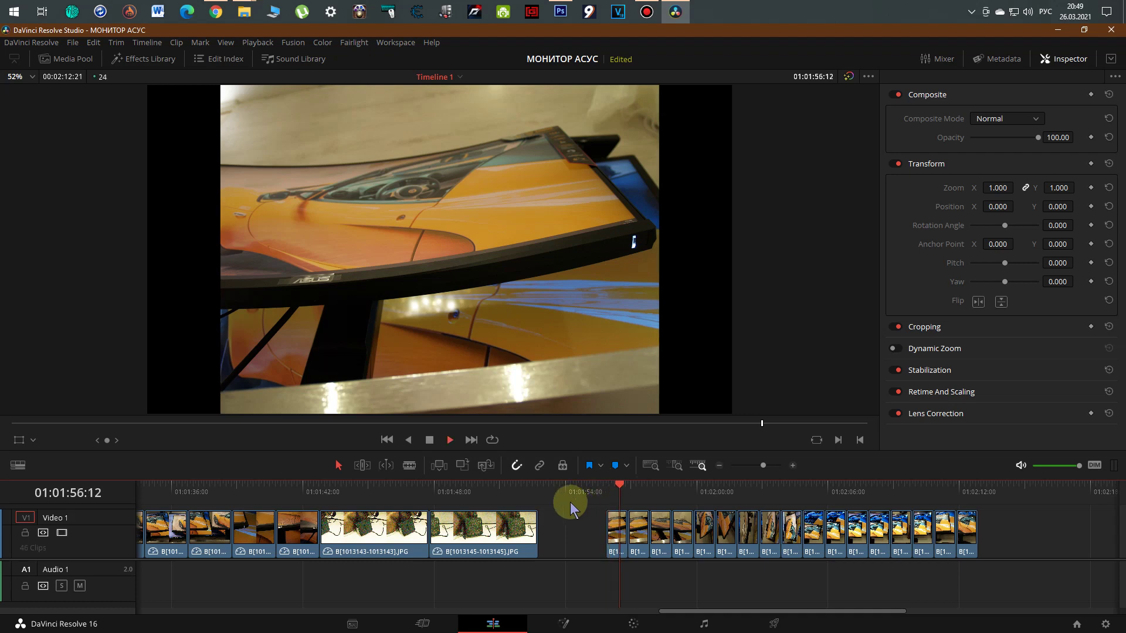